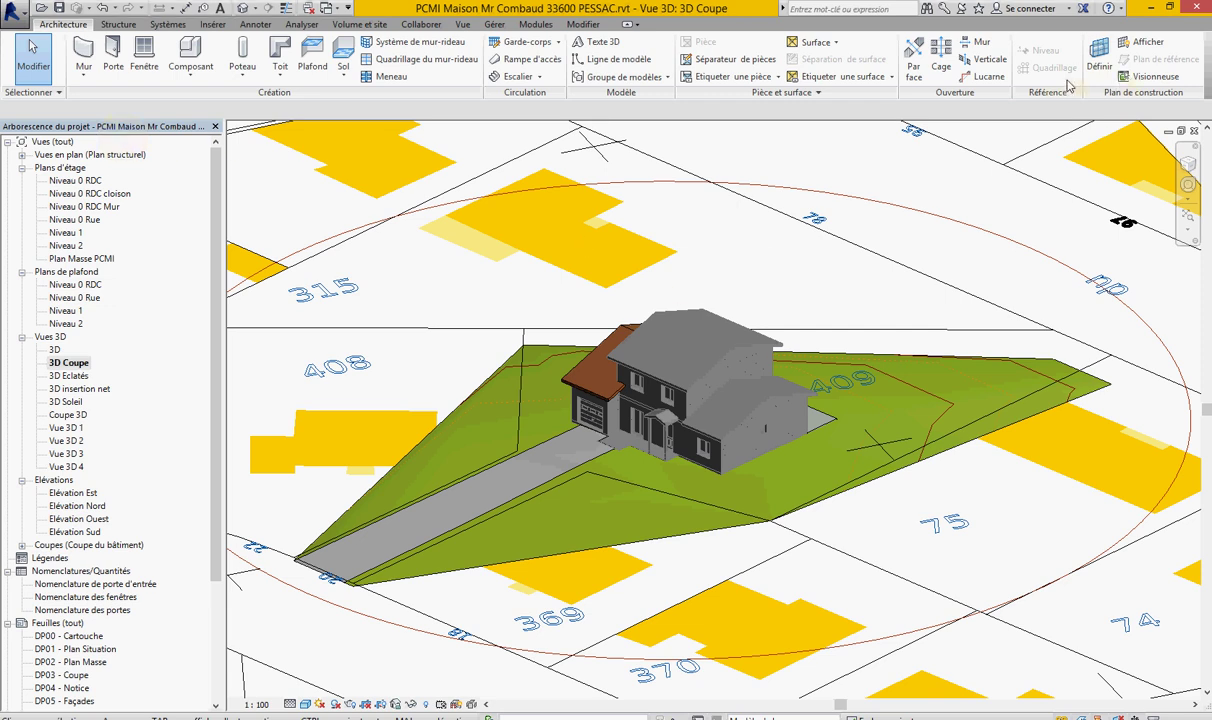
Enable and apply Zone de coupe (section box) in the 3D Coupe view's properties
key(ctrl+1)
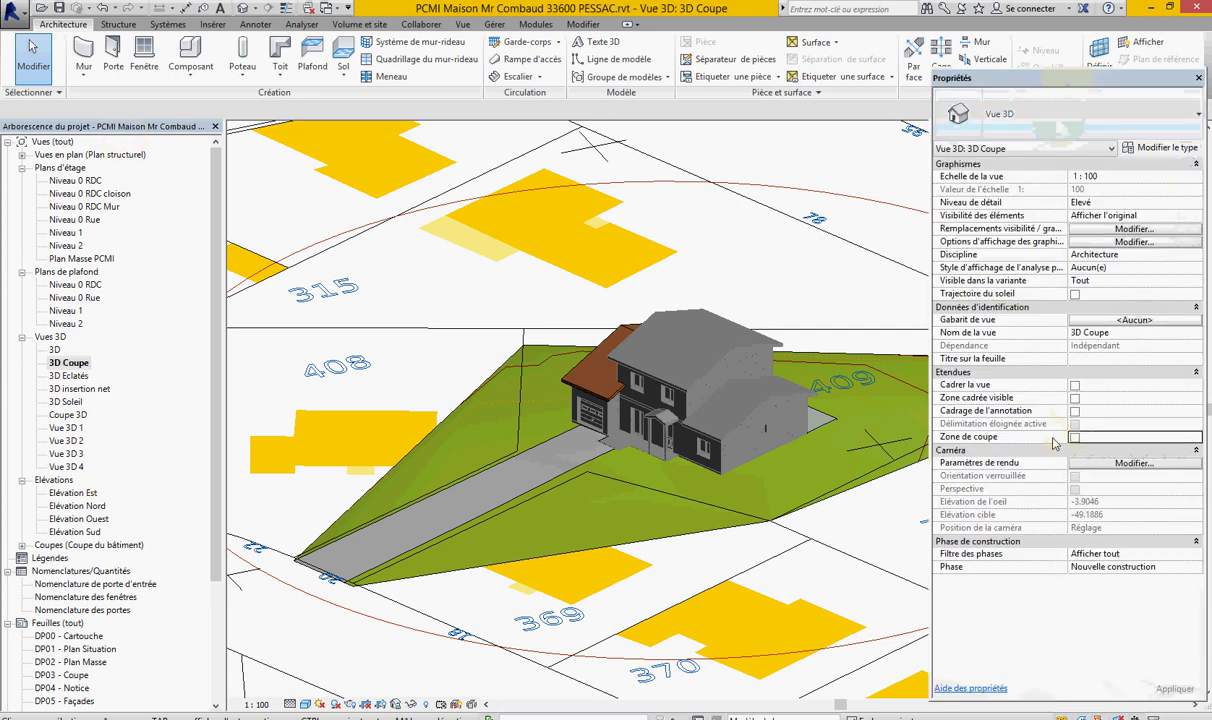
click(1074, 438)
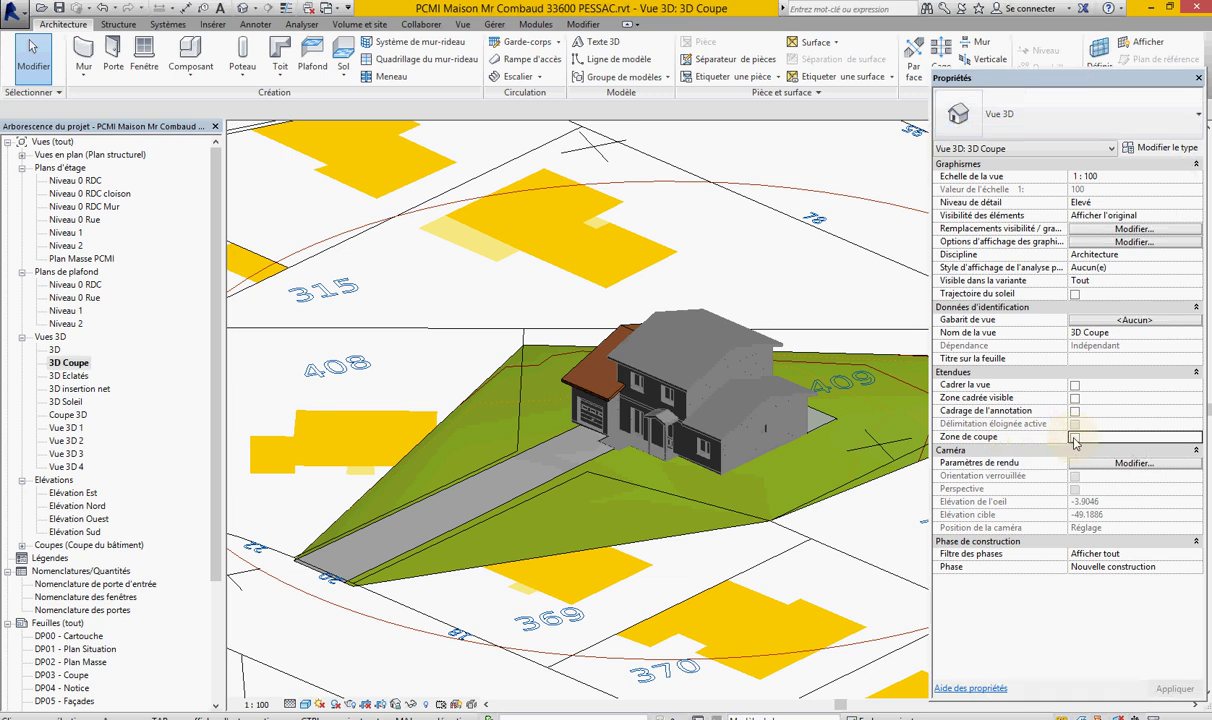
click(1074, 438)
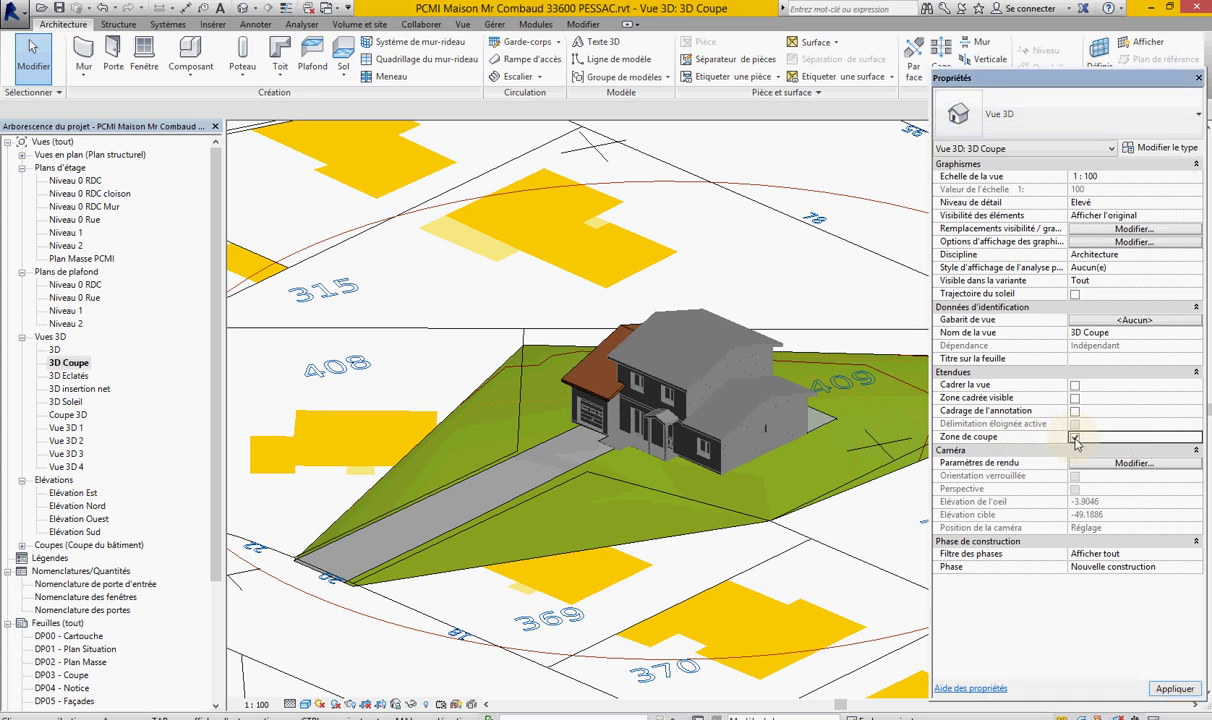
click(1169, 690)
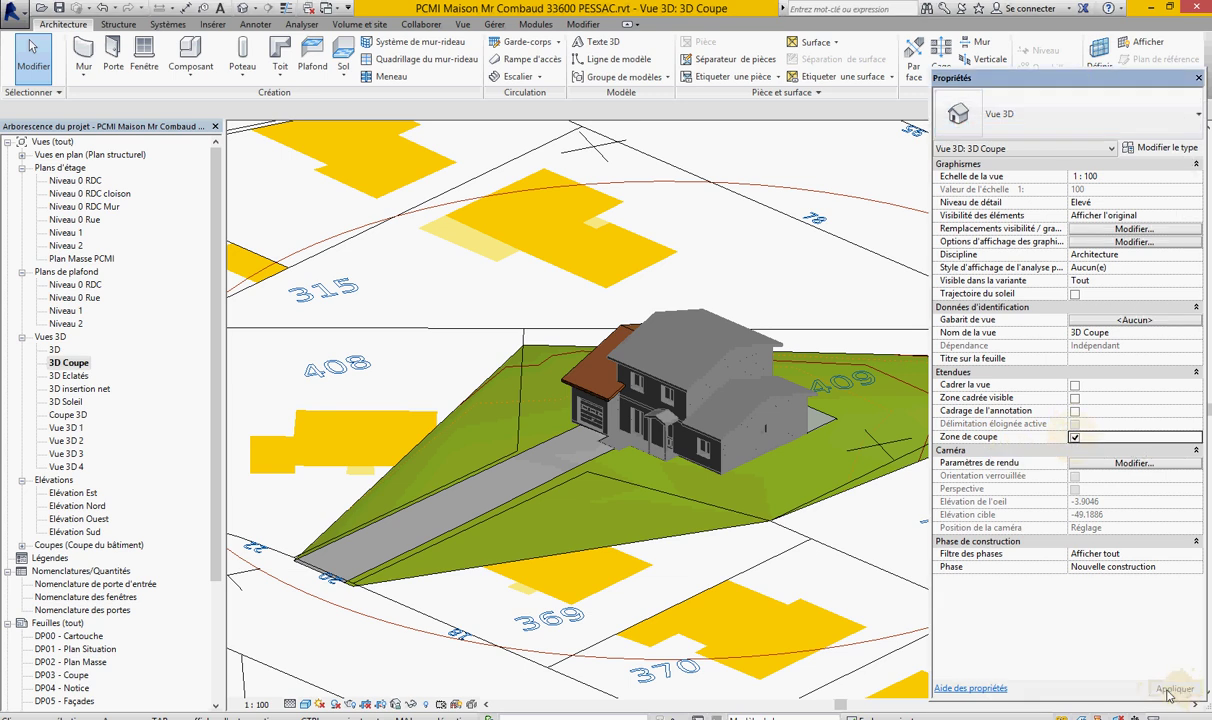
click(670, 497)
Pull the section box's front-right, back-right and front-left sides in around the house and lot
scroll(651, 476, down, 3)
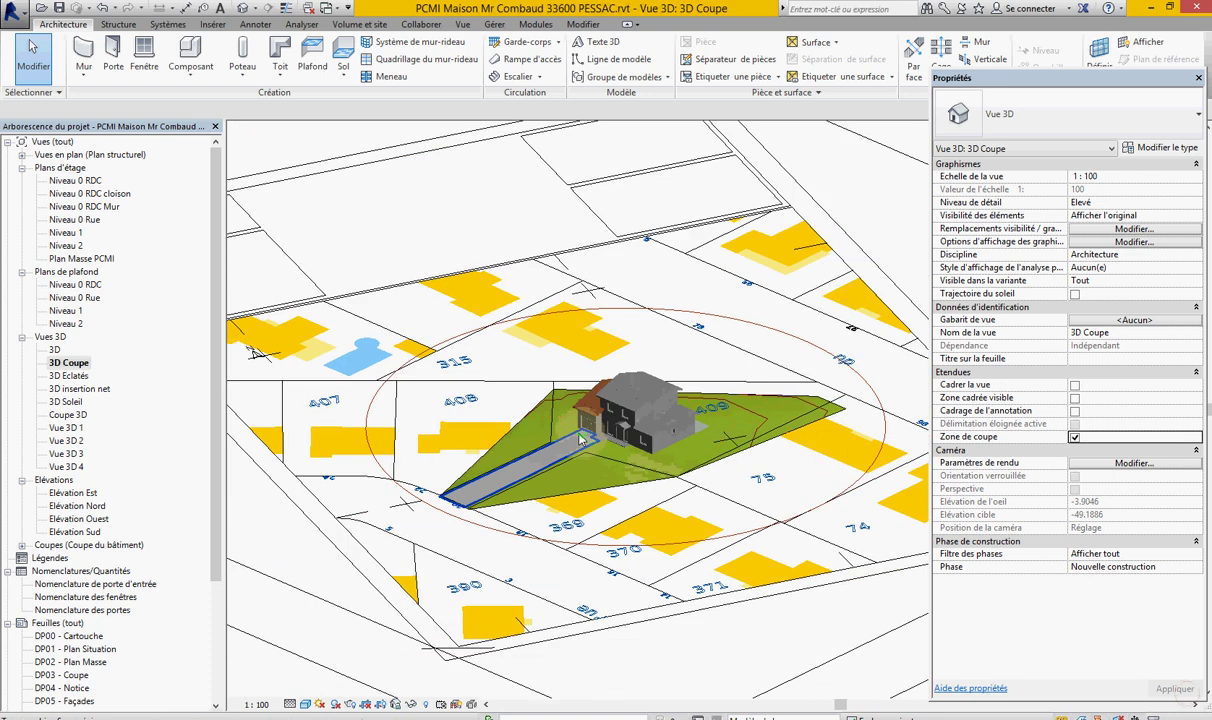
scroll(700, 470, down, 2)
click(771, 462)
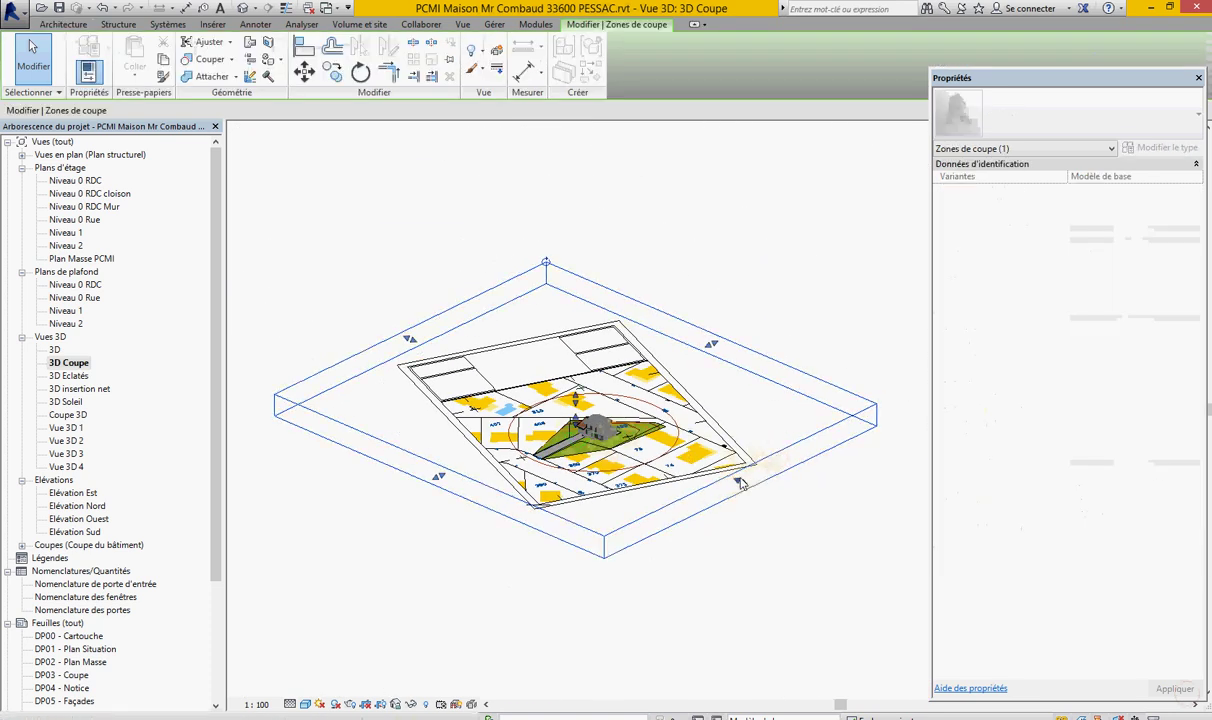
drag(743, 487, 631, 441)
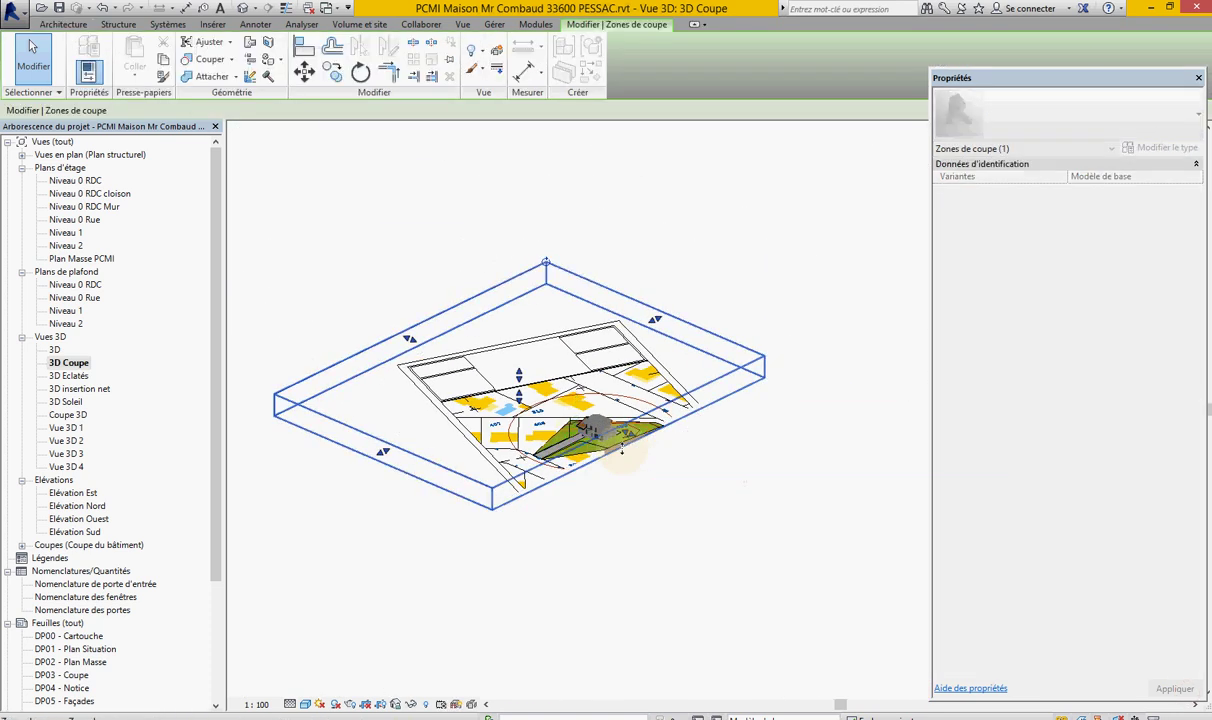
drag(655, 322, 533, 378)
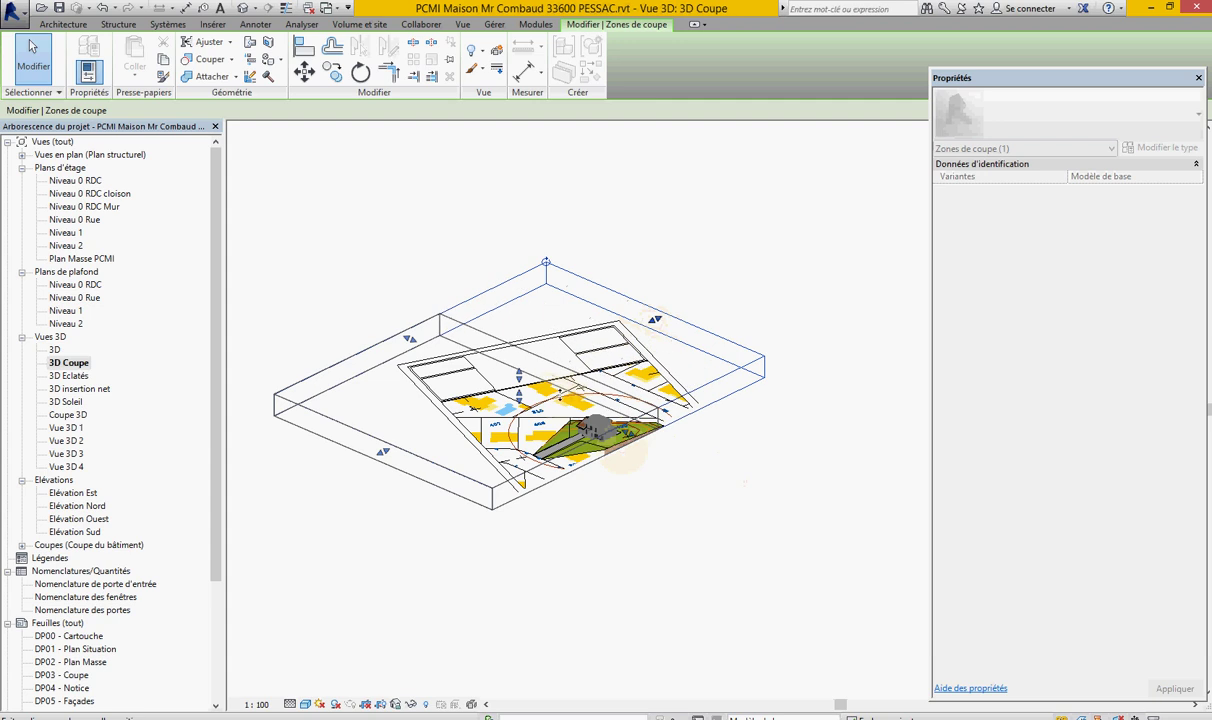
drag(381, 449, 448, 382)
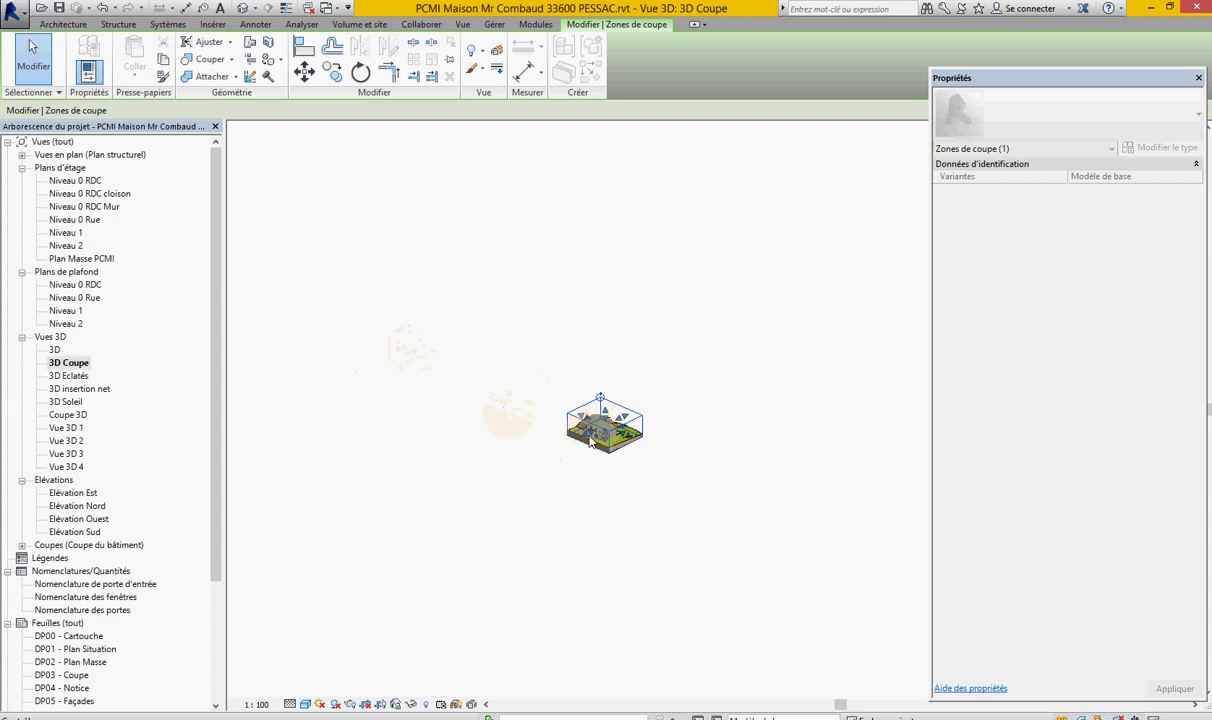
scroll(631, 432, up, 3)
scroll(631, 432, up, 3)
scroll(631, 432, up, 2)
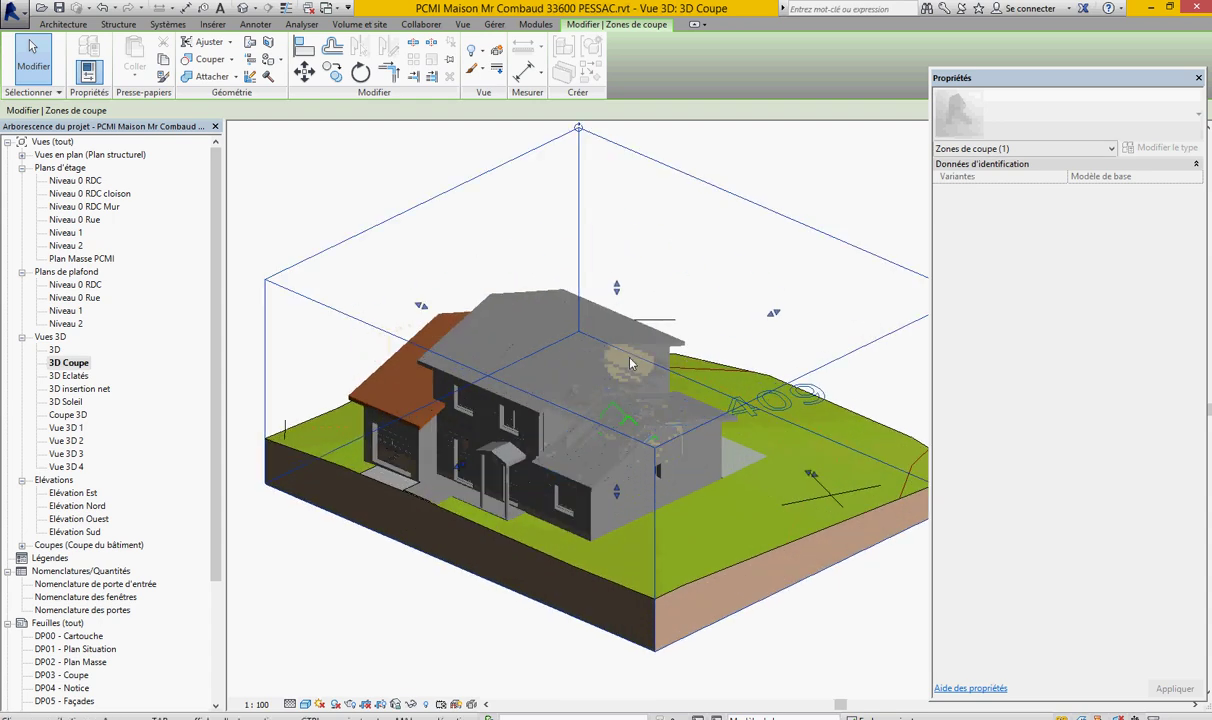
Lower the section box top below the roof to expose the house interior
key(Escape)
click(600, 310)
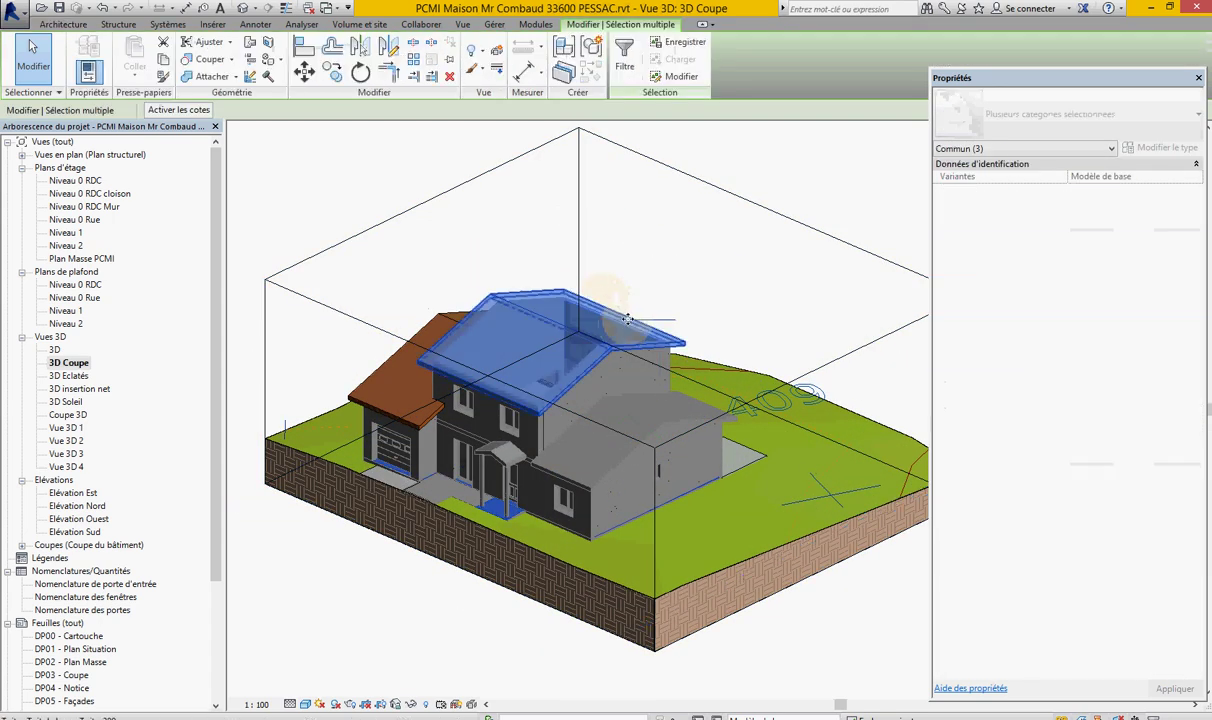
key(Escape)
click(580, 265)
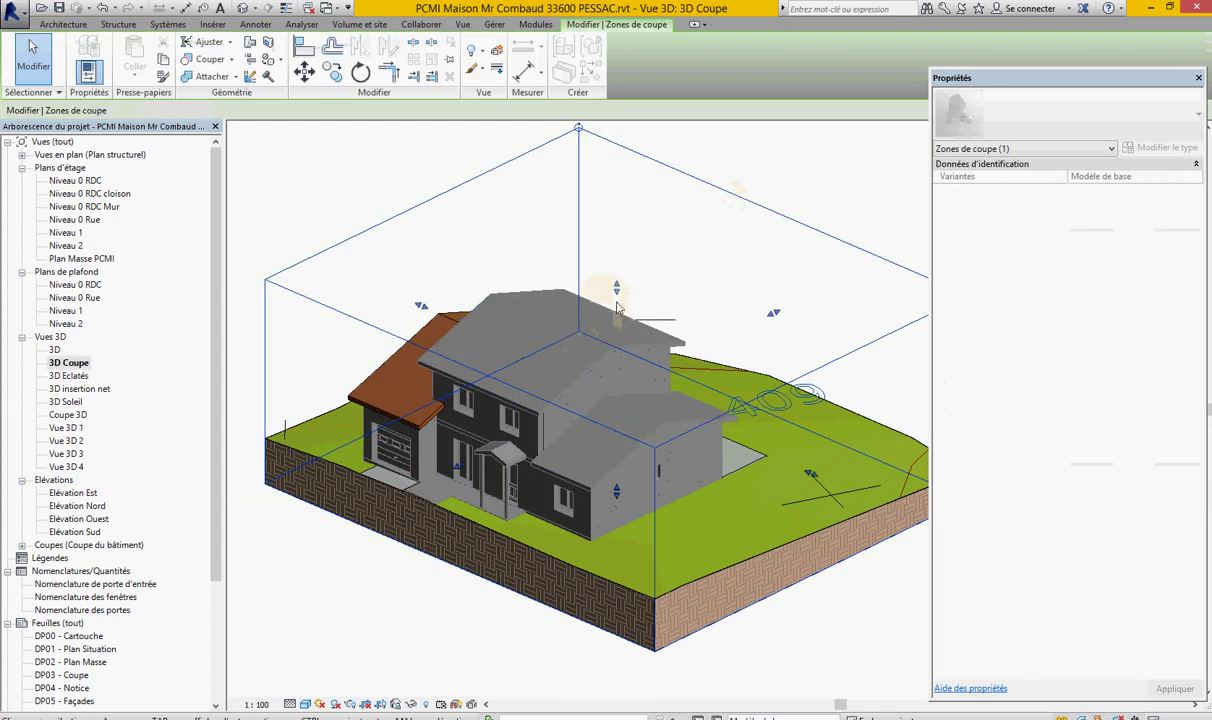
drag(617, 292, 617, 365)
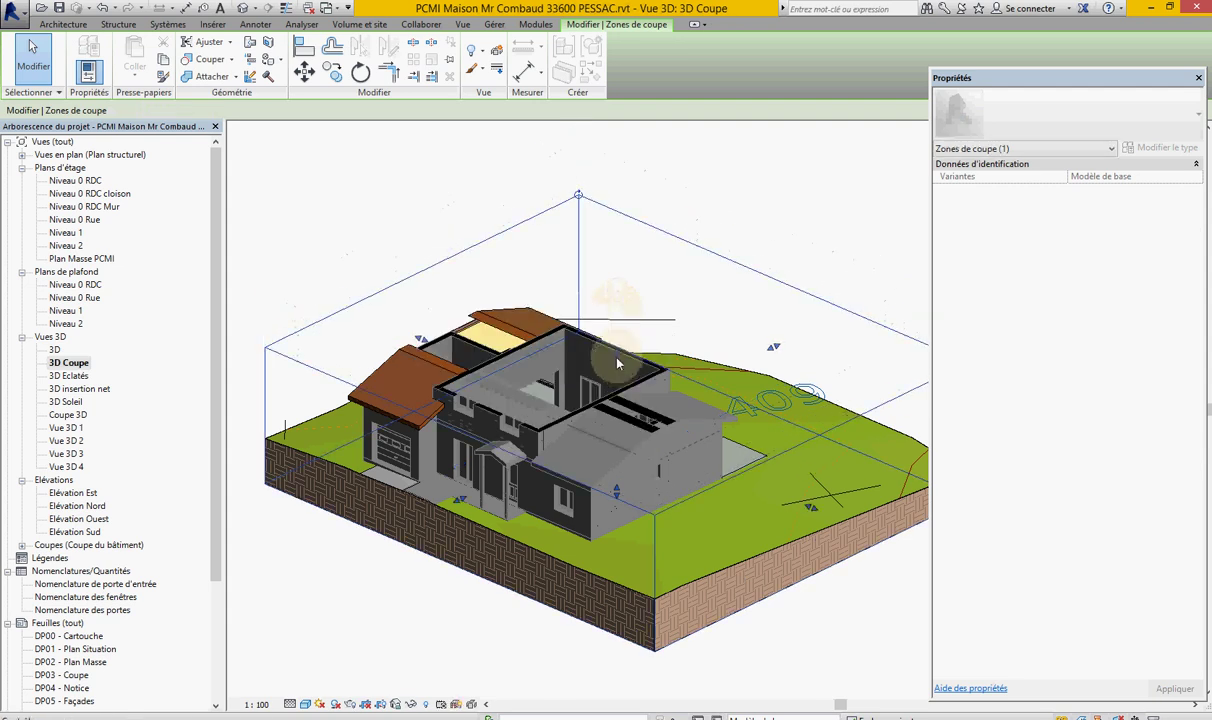
Pull the section box's front and left sides in closer around the house
shift+middle_drag(617, 362, 566, 472)
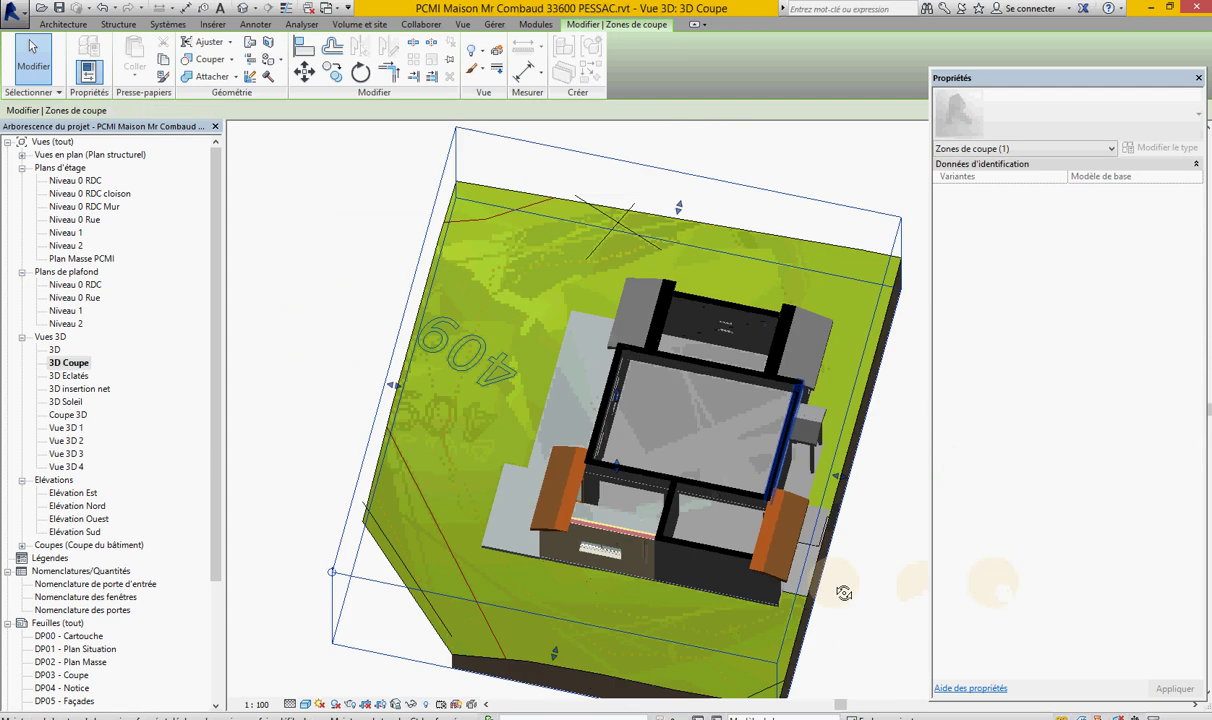
mouse_move(566, 472)
shift+middle_down()
mouse_move(759, 600)
mouse_move(968, 479)
mouse_move(620, 450)
shift+middle_up()
scroll(404, 426, down, 3)
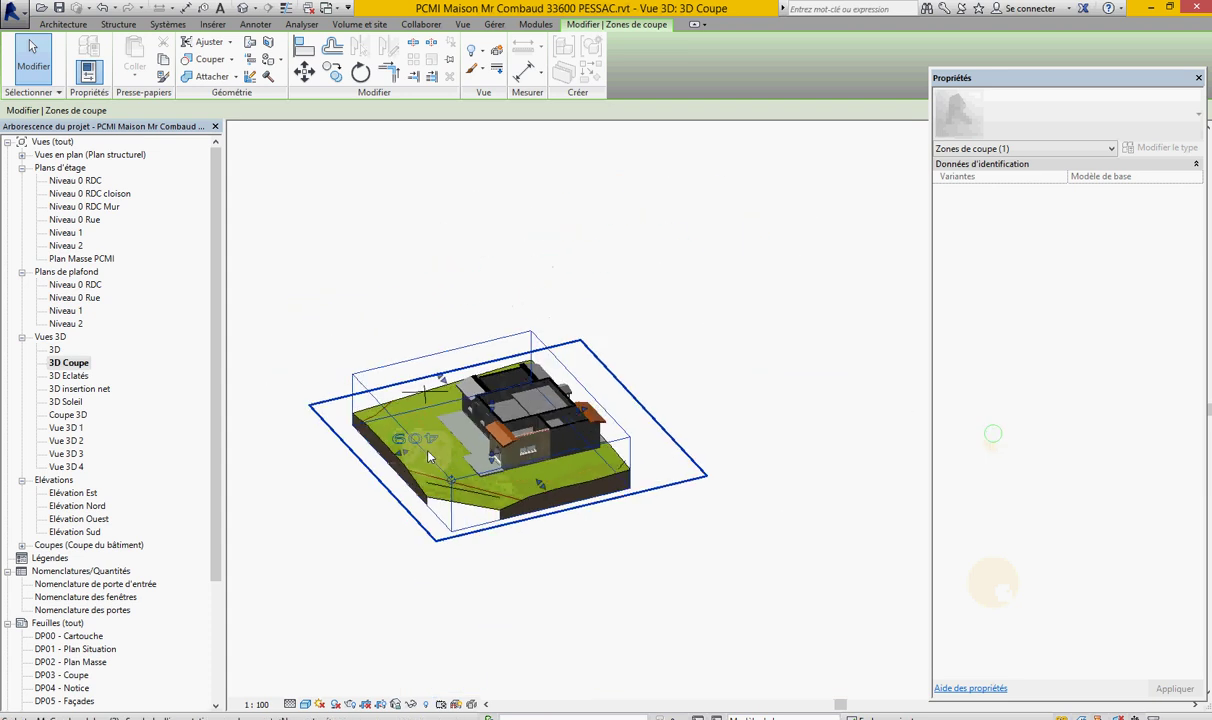
scroll(480, 516, up, 3)
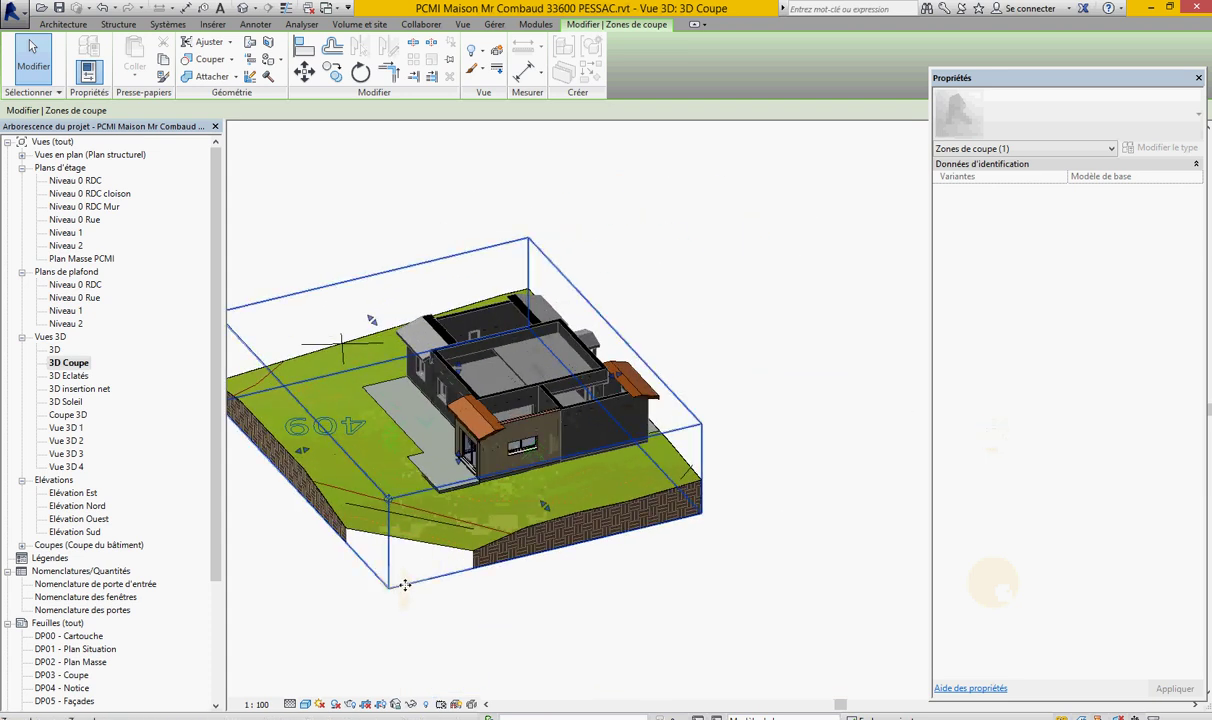
drag(540, 507, 521, 488)
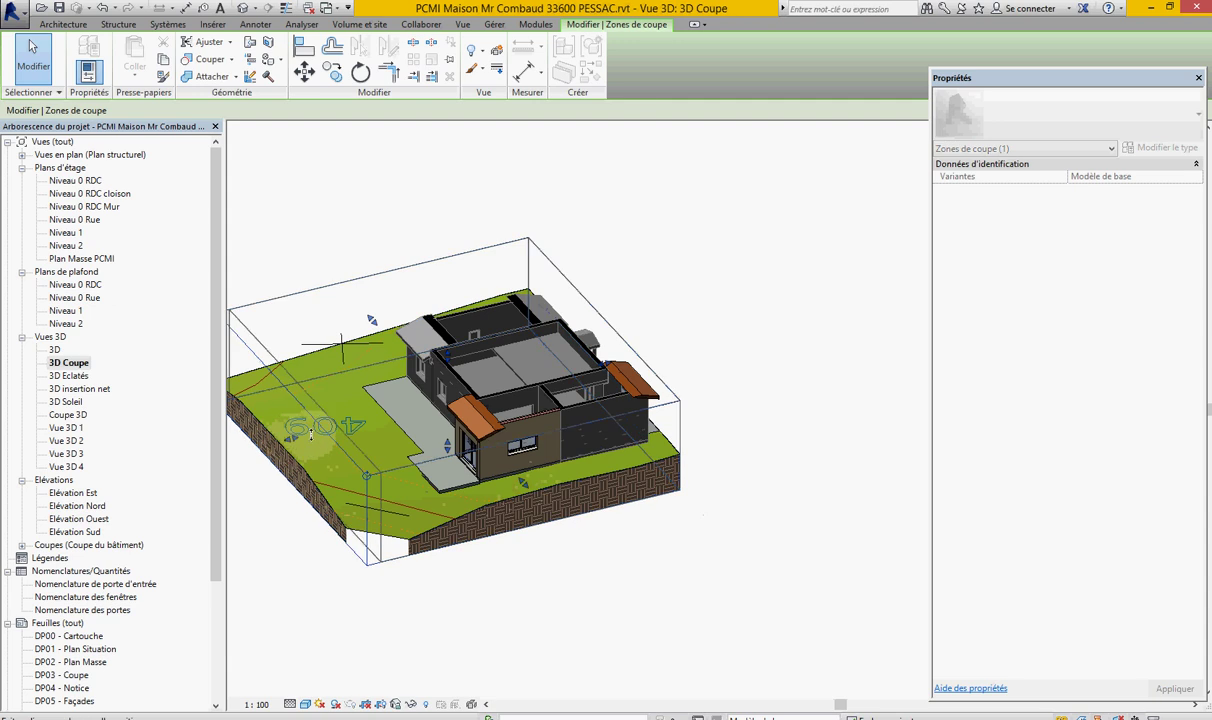
drag(293, 430, 369, 421)
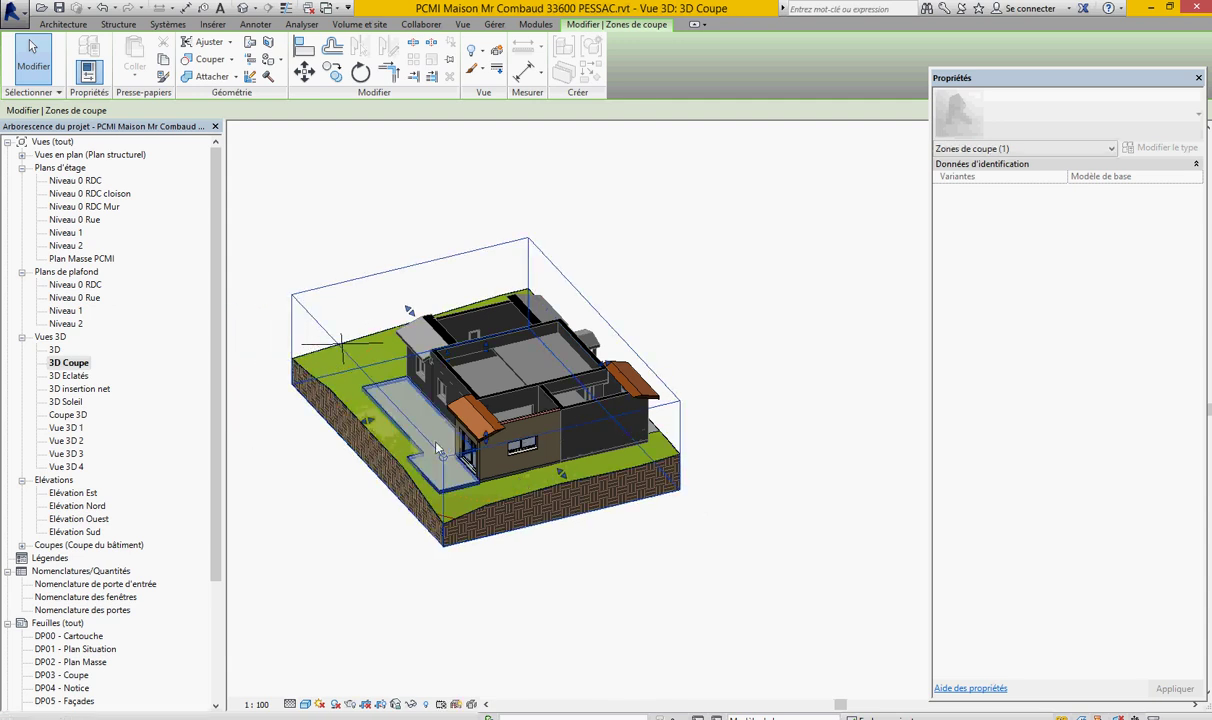
shift+middle_drag(441, 441, 425, 470)
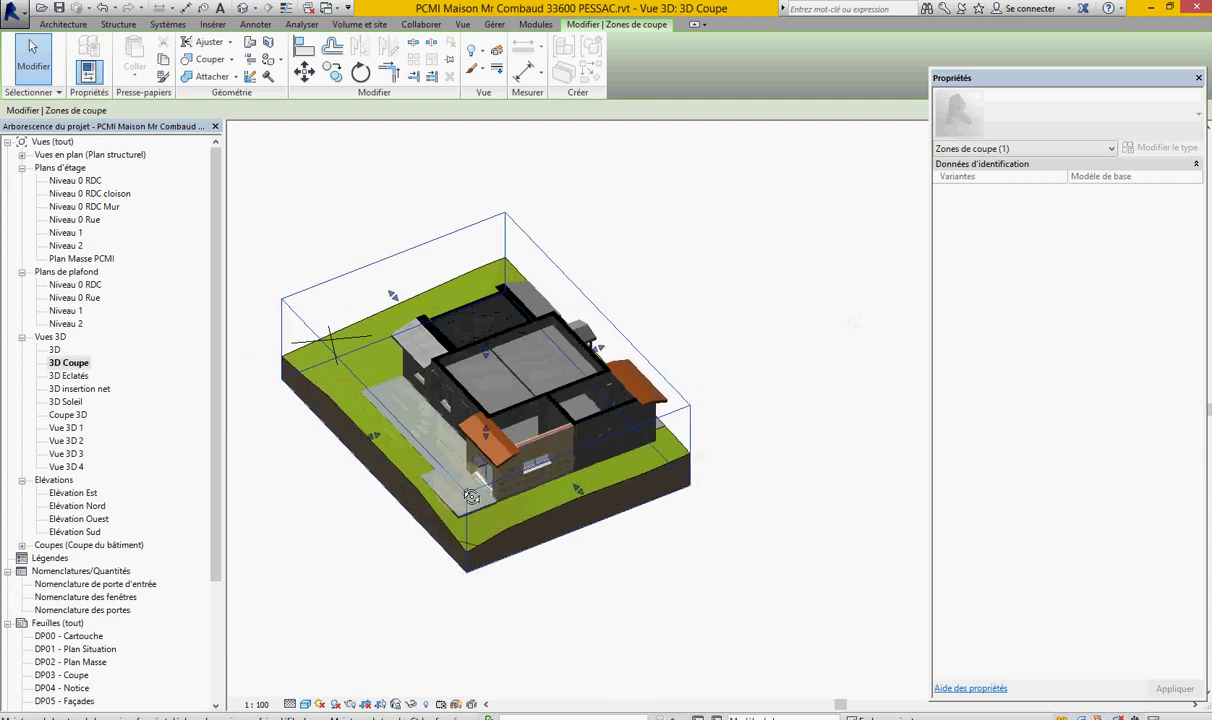
Turn on Trajectoire du soleil so the sun path appears around the house
click(323, 705)
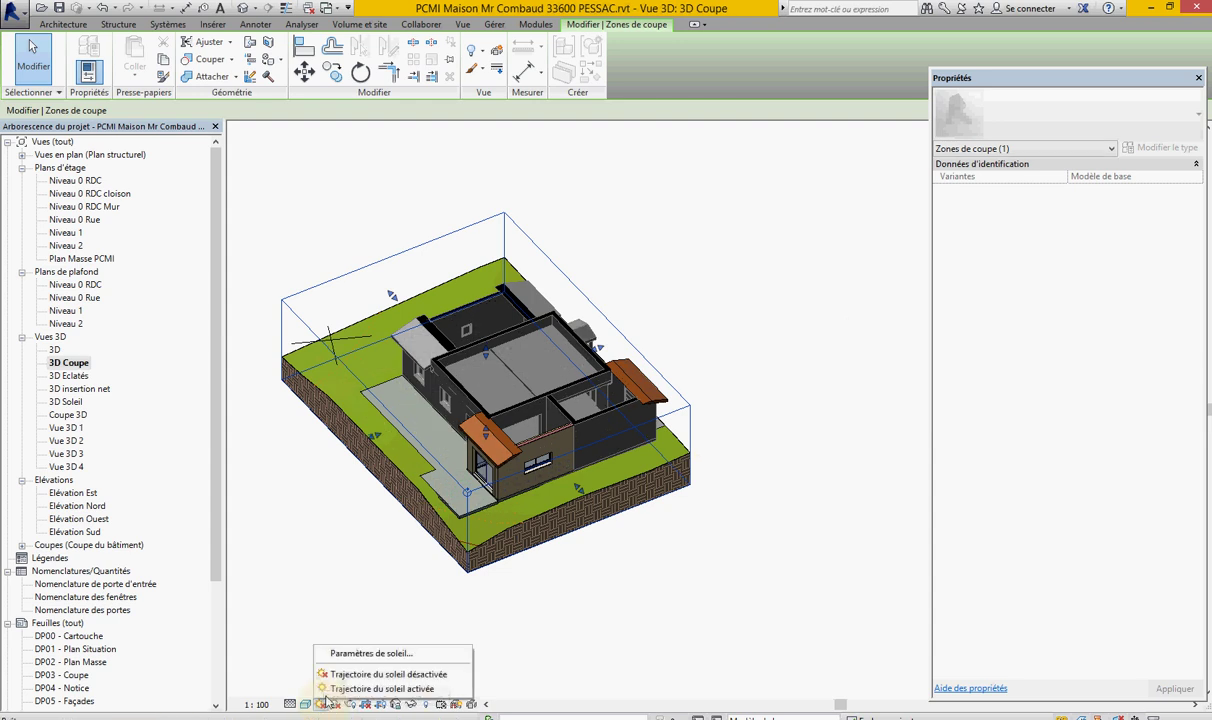
click(352, 689)
shift+middle_drag(579, 449, 437, 226)
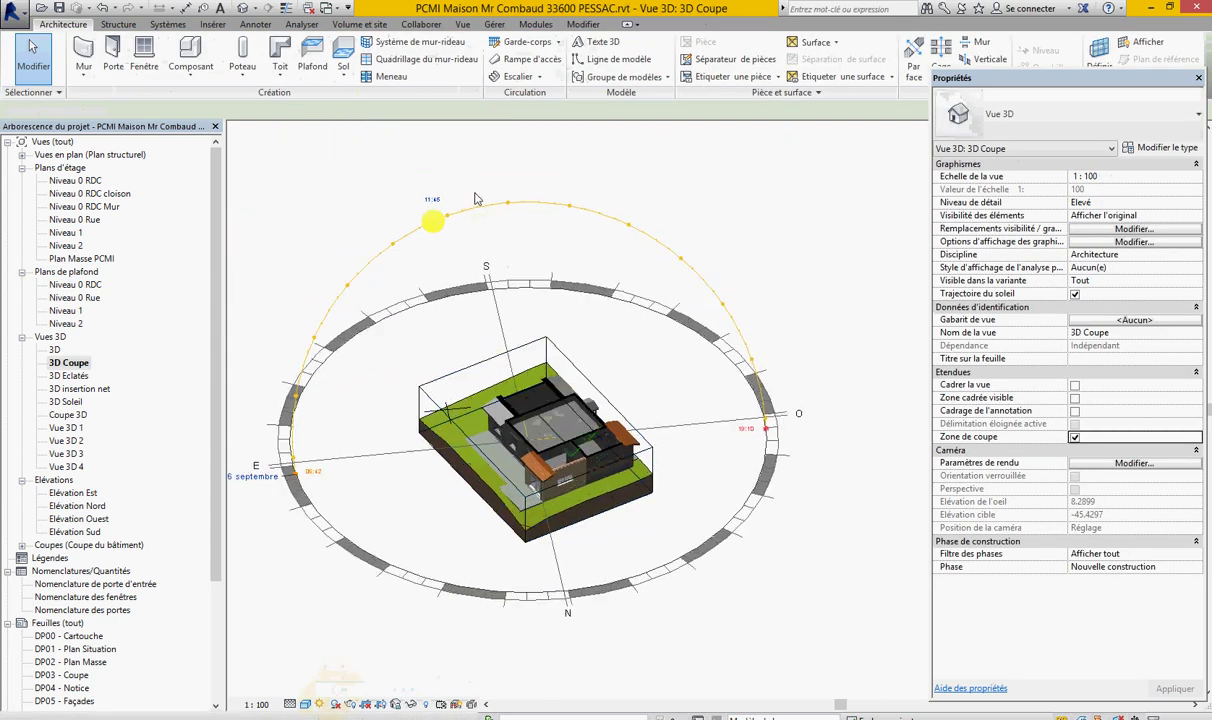
Drag the sun along its daily arc to 10:00, then to the top of its path
click(434, 223)
drag(432, 221, 344, 287)
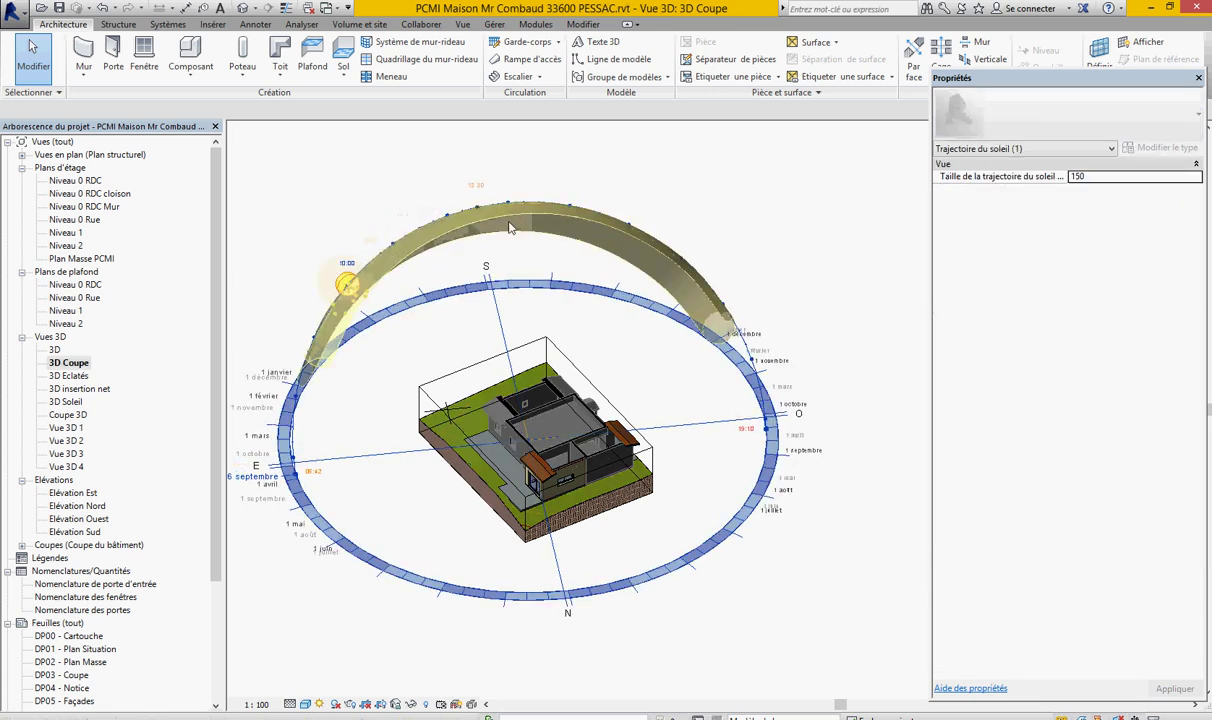
drag(510, 228, 644, 227)
scroll(612, 451, up, 3)
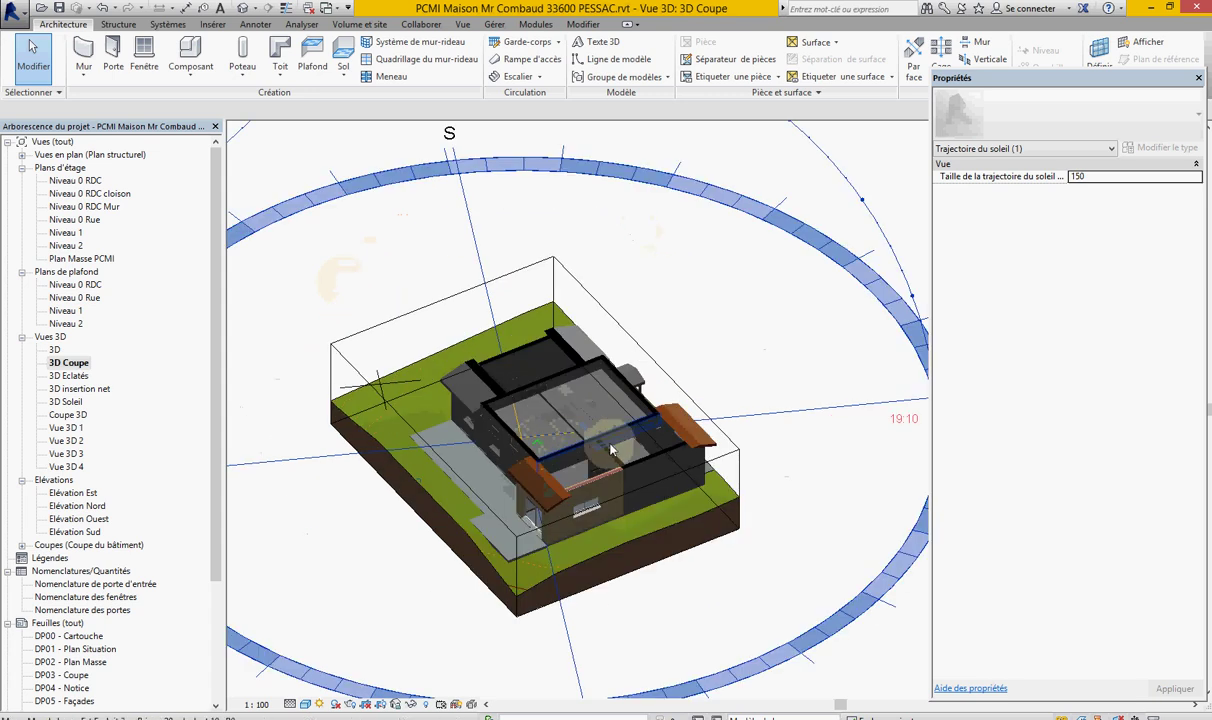
scroll(612, 451, up, 3)
scroll(612, 451, up, 2)
mouse_move(612, 451)
shift+middle_down()
mouse_move(755, 346)
mouse_move(628, 281)
mouse_move(587, 298)
mouse_move(671, 352)
mouse_move(355, 441)
mouse_move(617, 243)
shift+middle_up()
key(Escape)
mouse_move(541, 446)
shift+middle_down()
mouse_move(529, 436)
mouse_move(575, 444)
mouse_move(522, 426)
shift+middle_up()
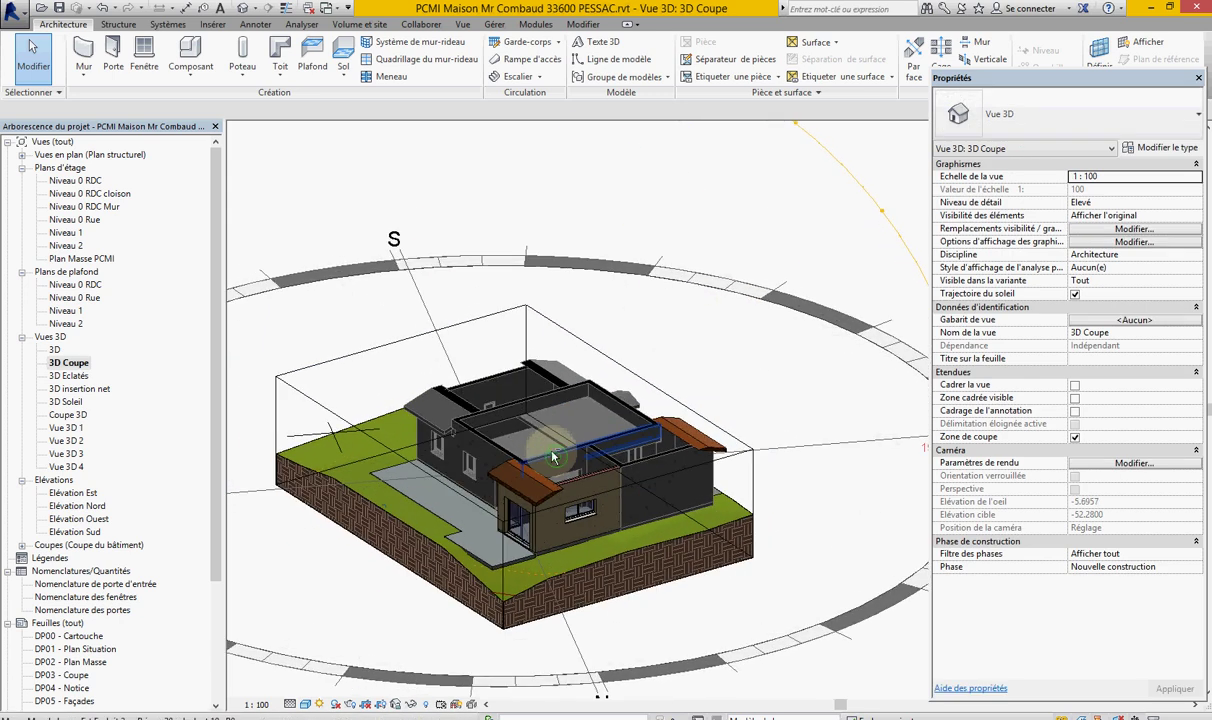
Render in Haute qualité with Extérieur: soleil uniquement lighting and a Quelques nuages sky
click(351, 706)
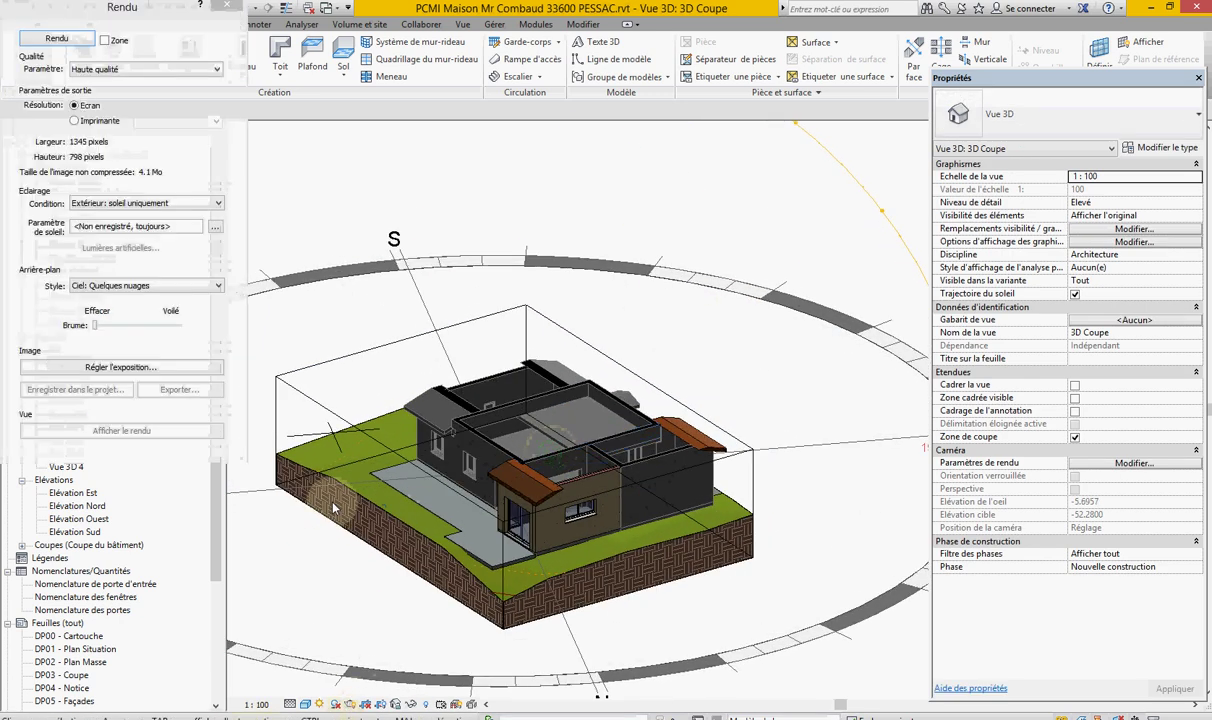
click(44, 40)
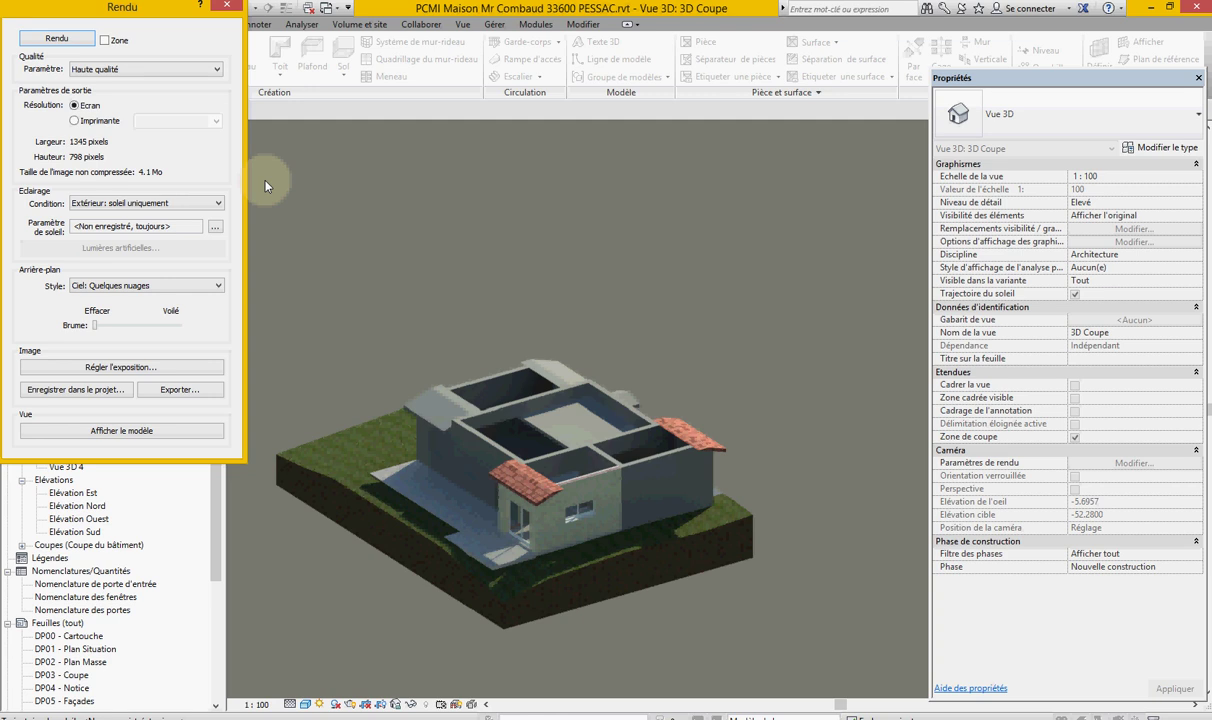
Adjust exposure, raising highlights to 0.45 and mid-tones to 1.15, with white point 7528.8
click(115, 368)
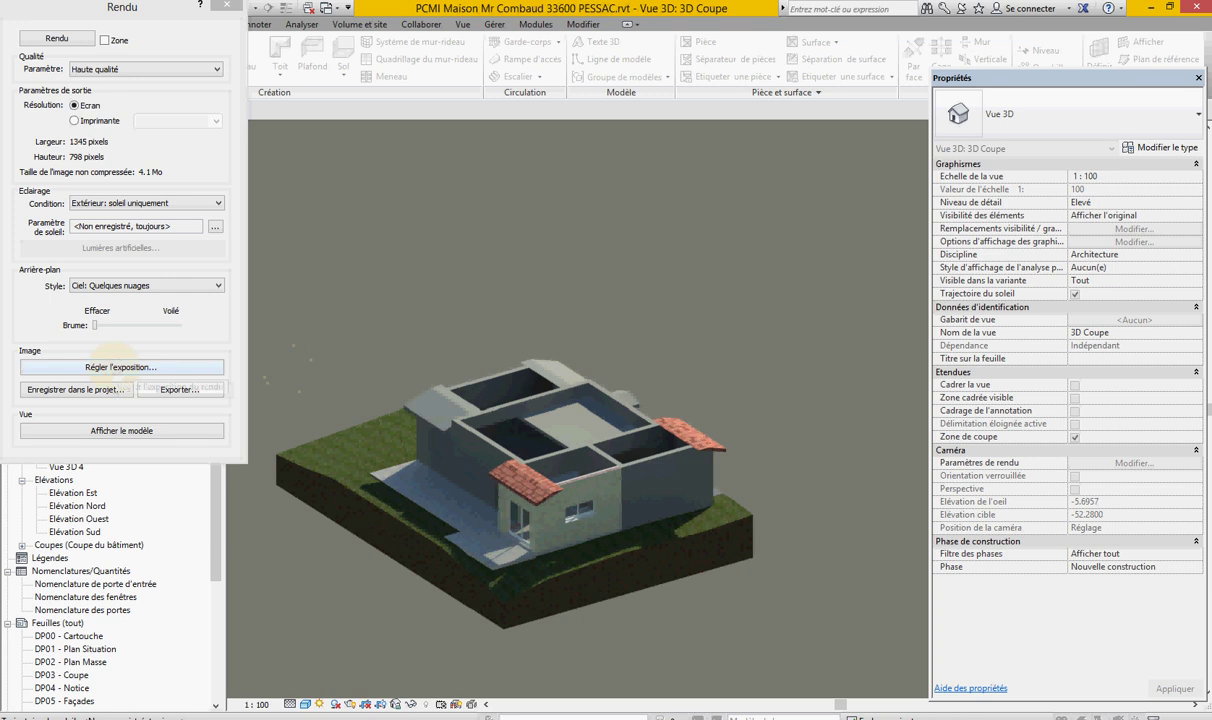
drag(960, 198, 870, 192)
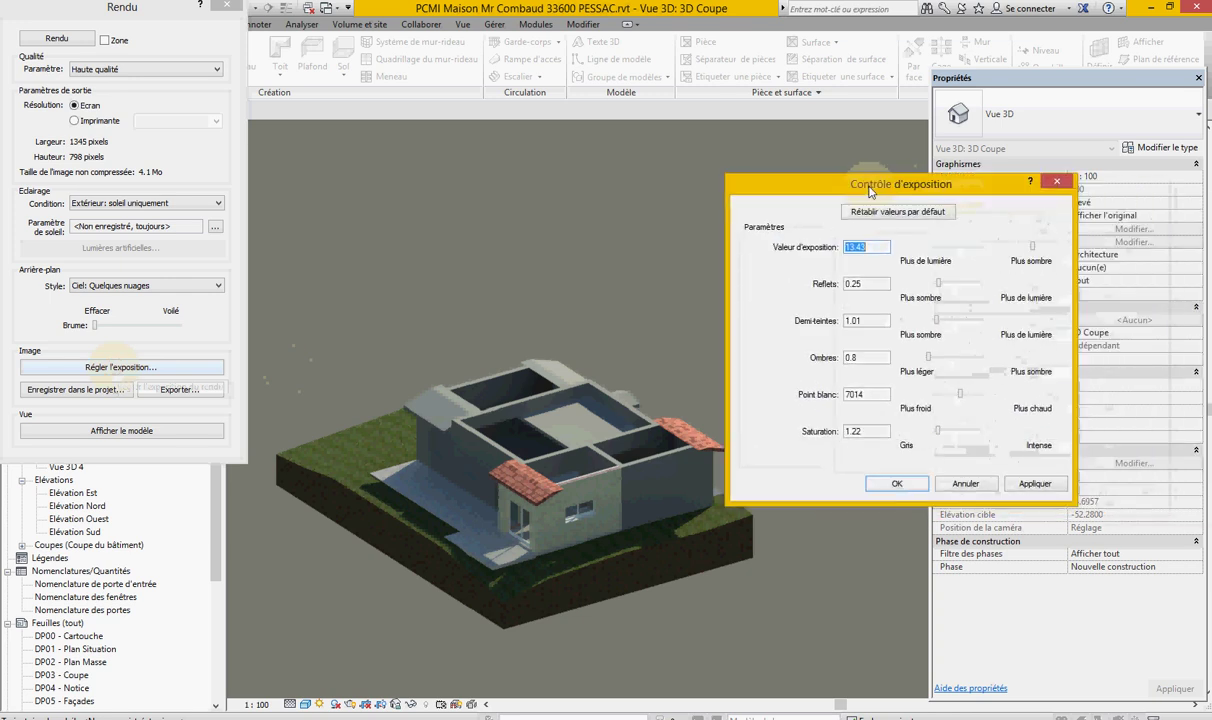
click(1033, 248)
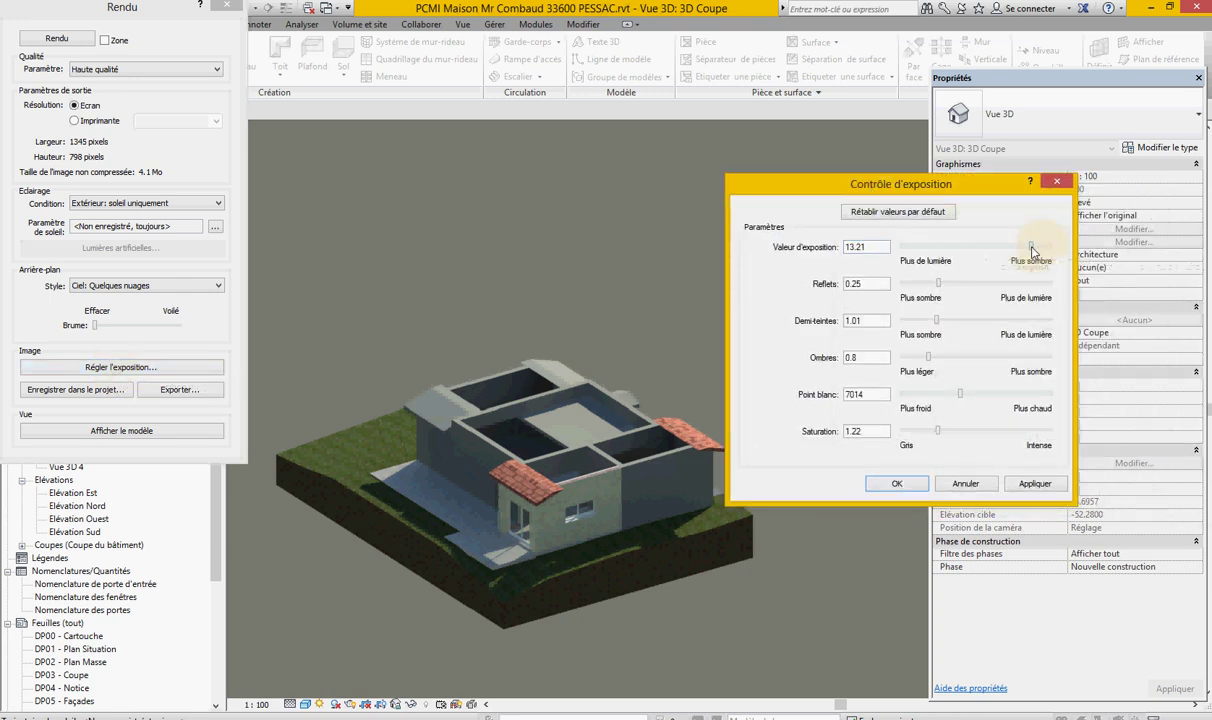
click(968, 283)
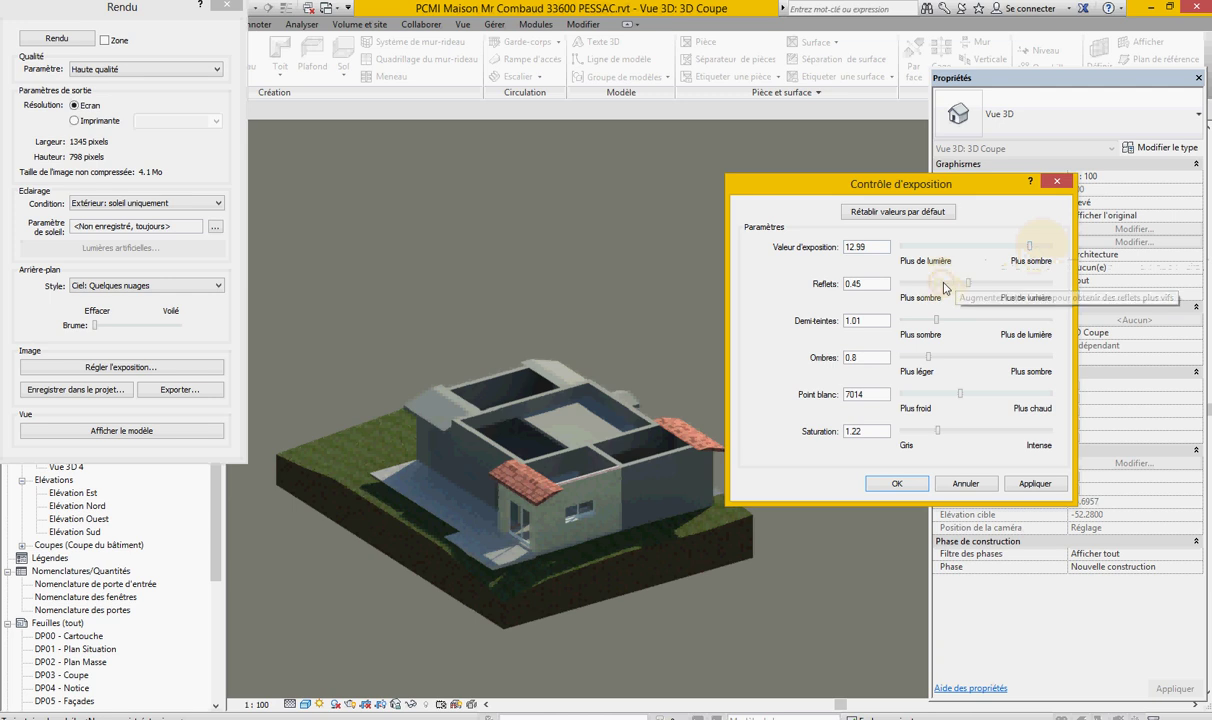
drag(937, 323, 945, 360)
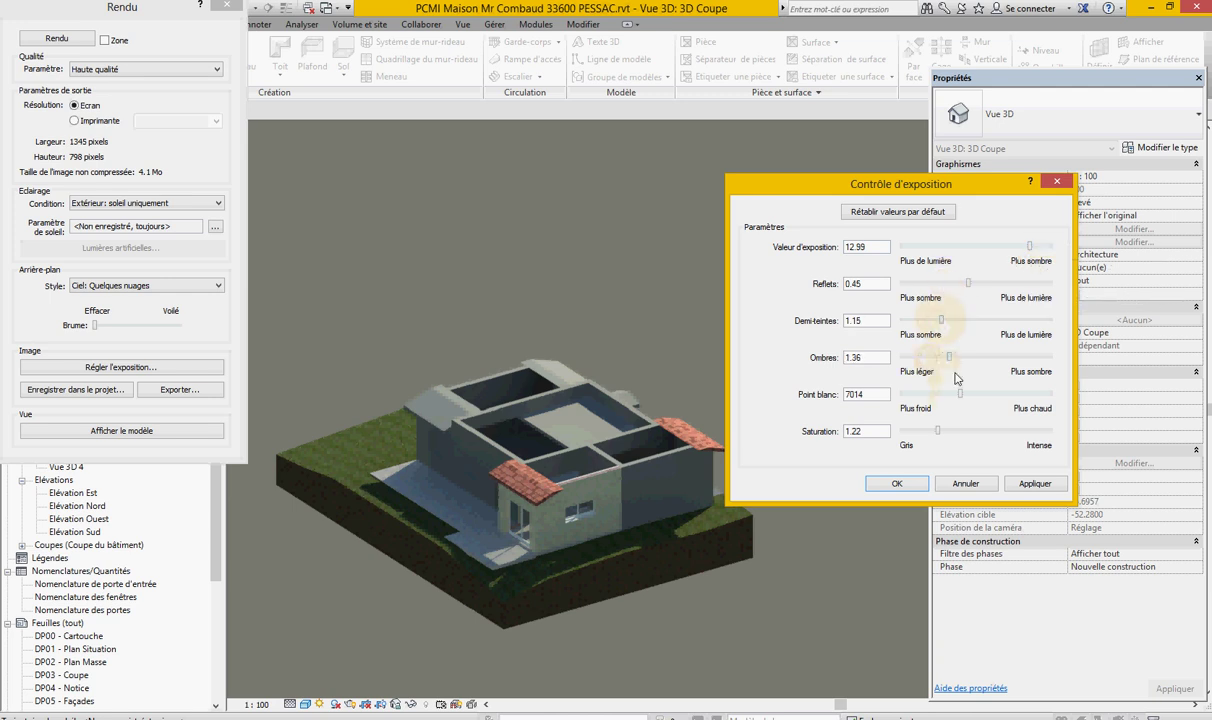
click(963, 396)
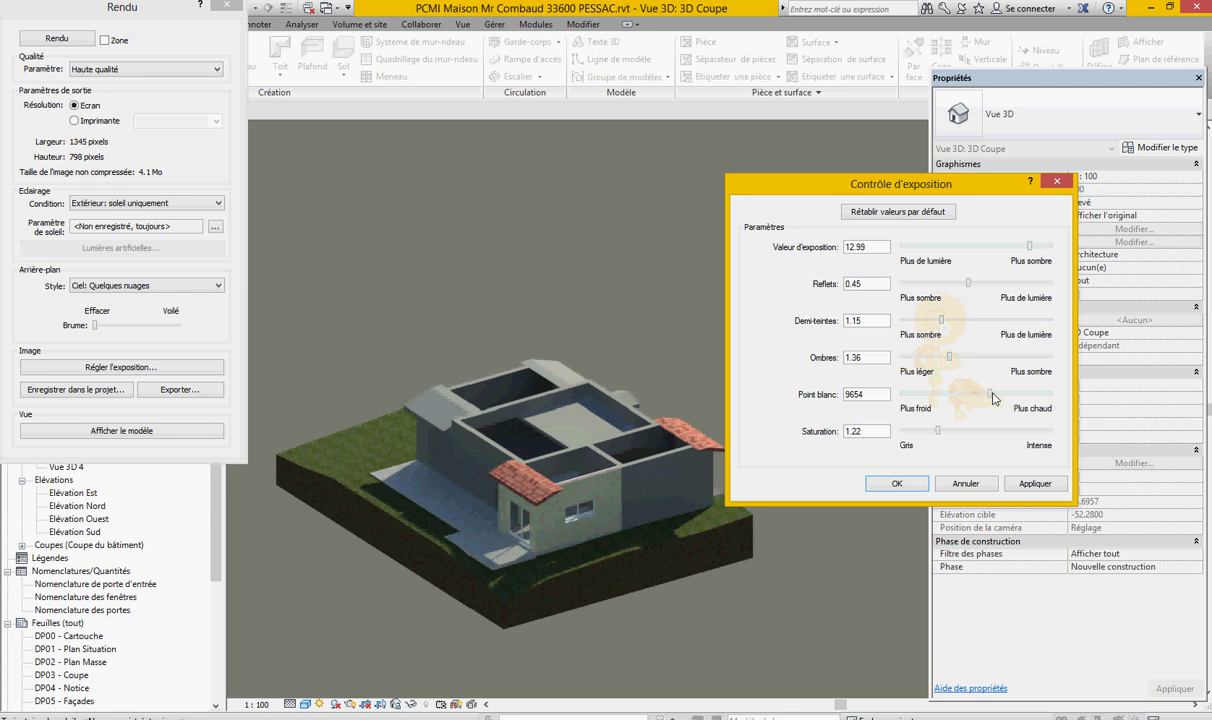
mouse_move(990, 396)
mouse_down()
mouse_move(968, 398)
mouse_move(943, 432)
mouse_up()
Increase saturation to about 2.03 and apply the exposure changes to the render
click(1040, 484)
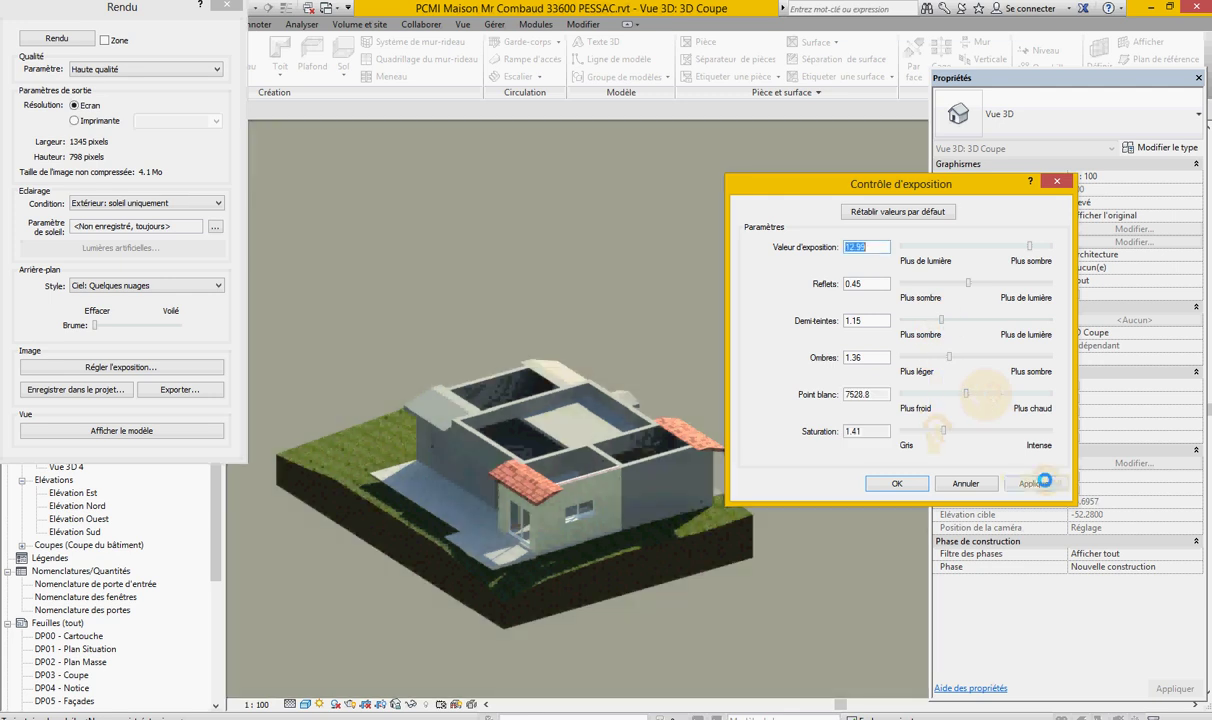
drag(945, 434, 972, 432)
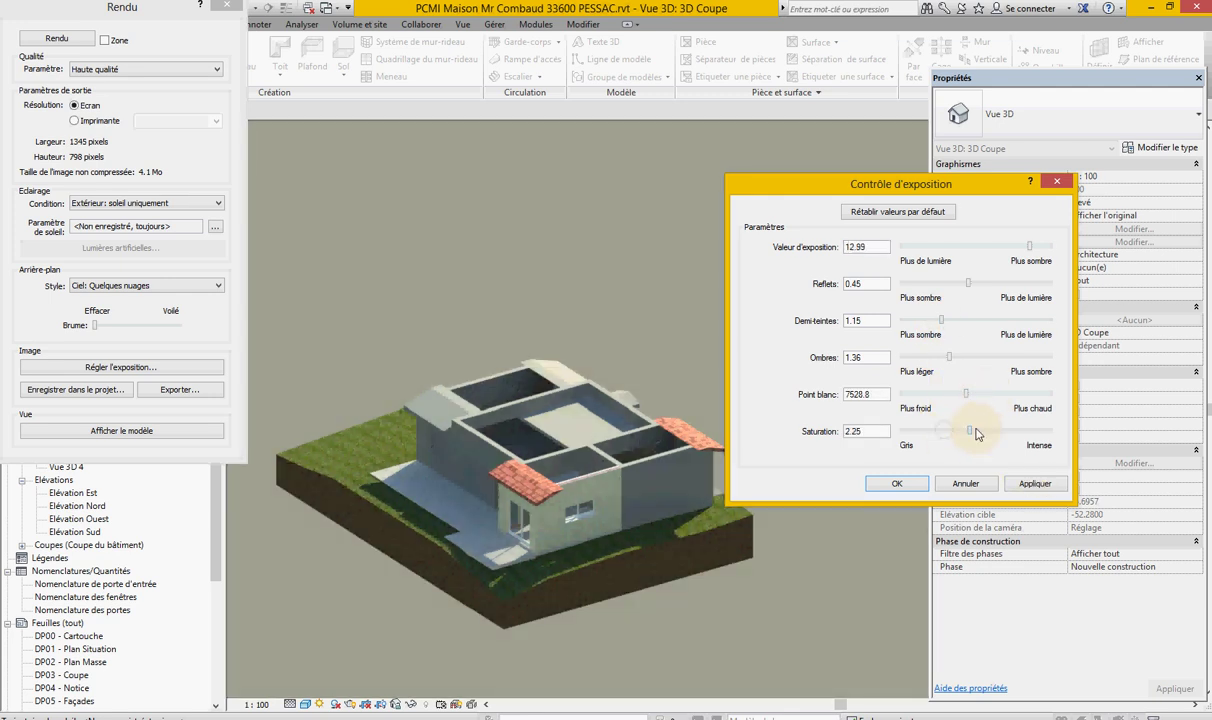
click(1036, 484)
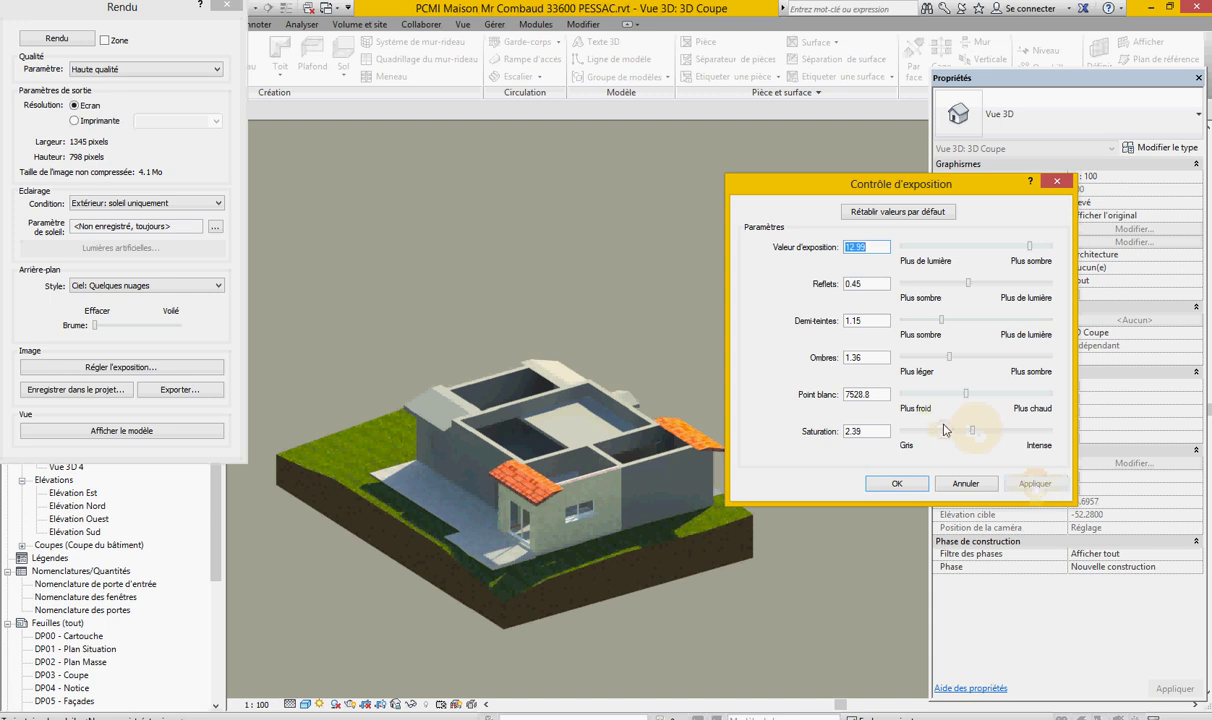
drag(972, 432, 965, 434)
click(1030, 484)
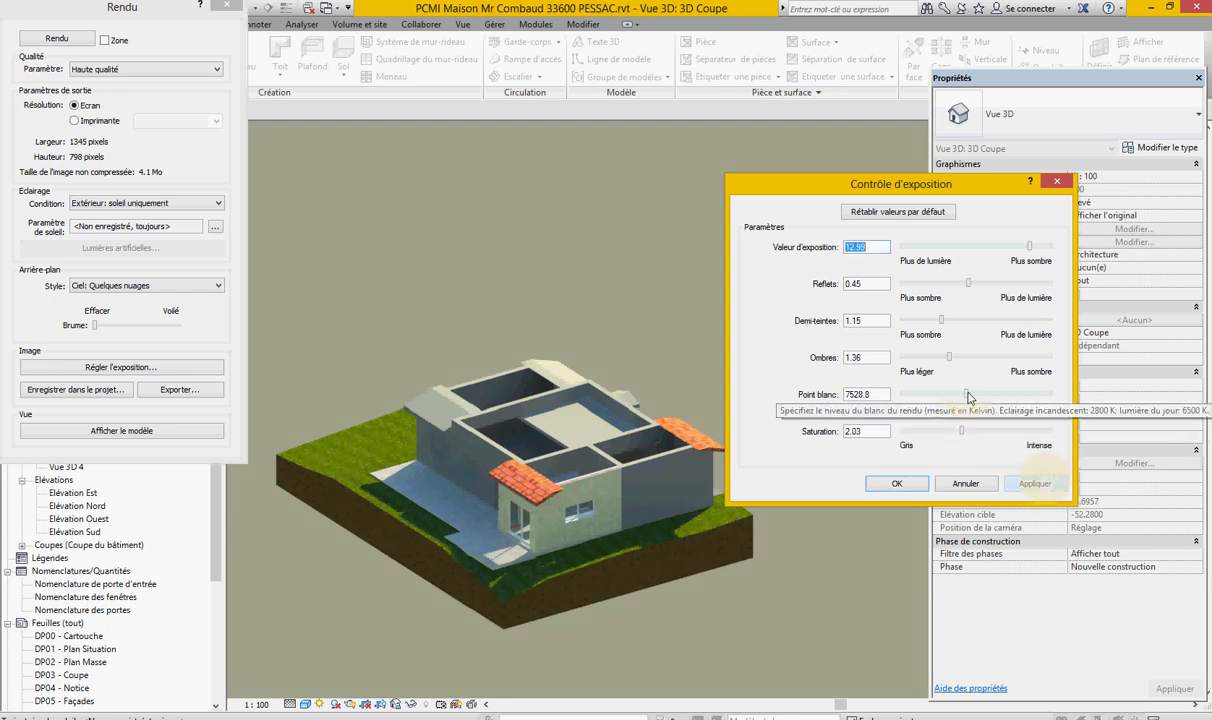
Try a very cold white point, then settle and apply it at 6763.2
drag(969, 396, 908, 394)
click(1032, 484)
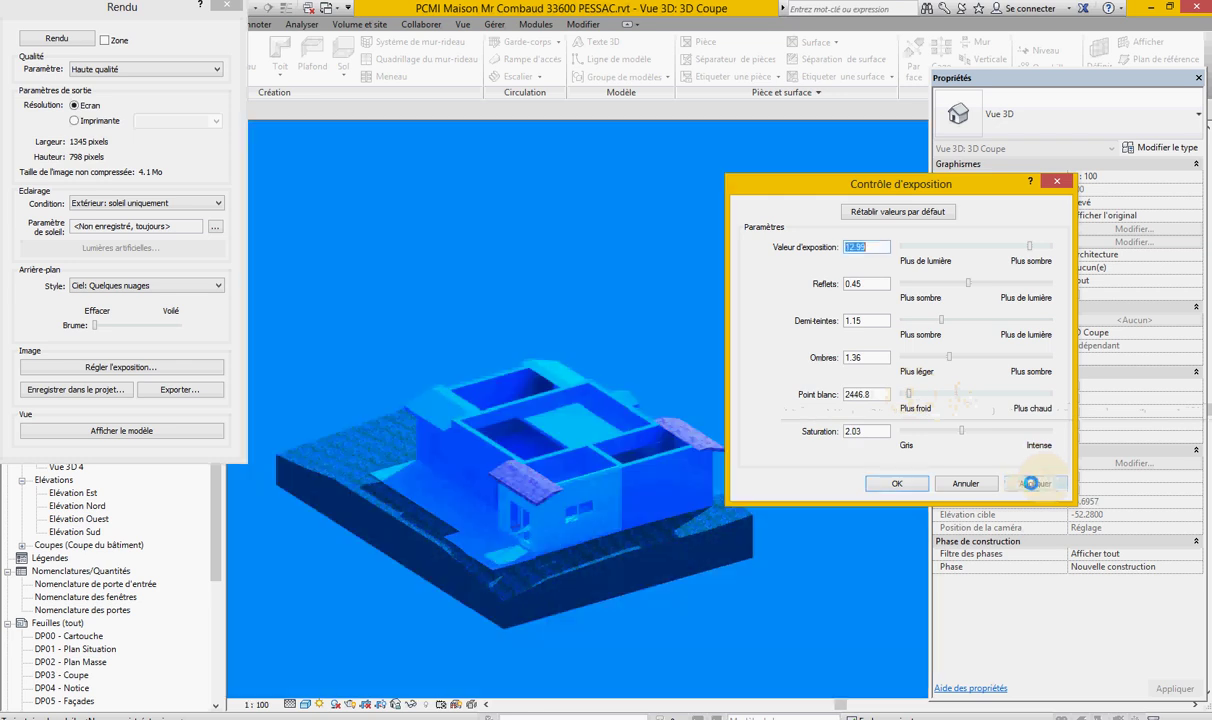
drag(910, 395, 957, 394)
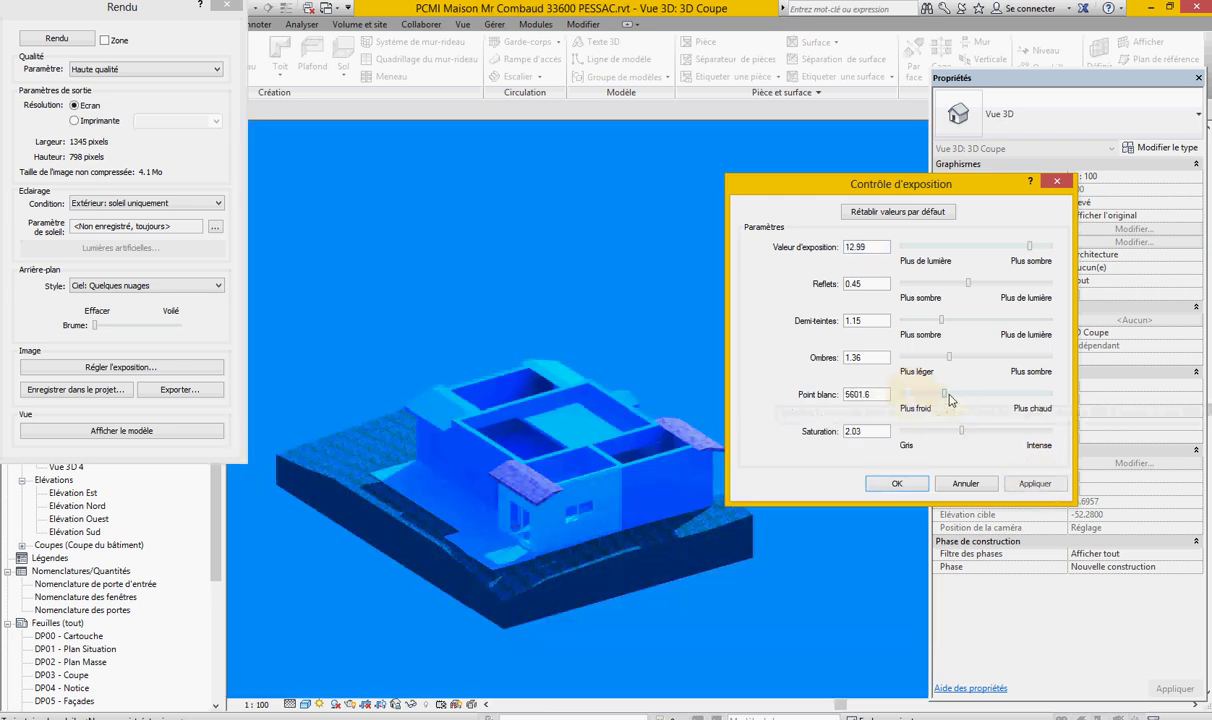
click(1036, 484)
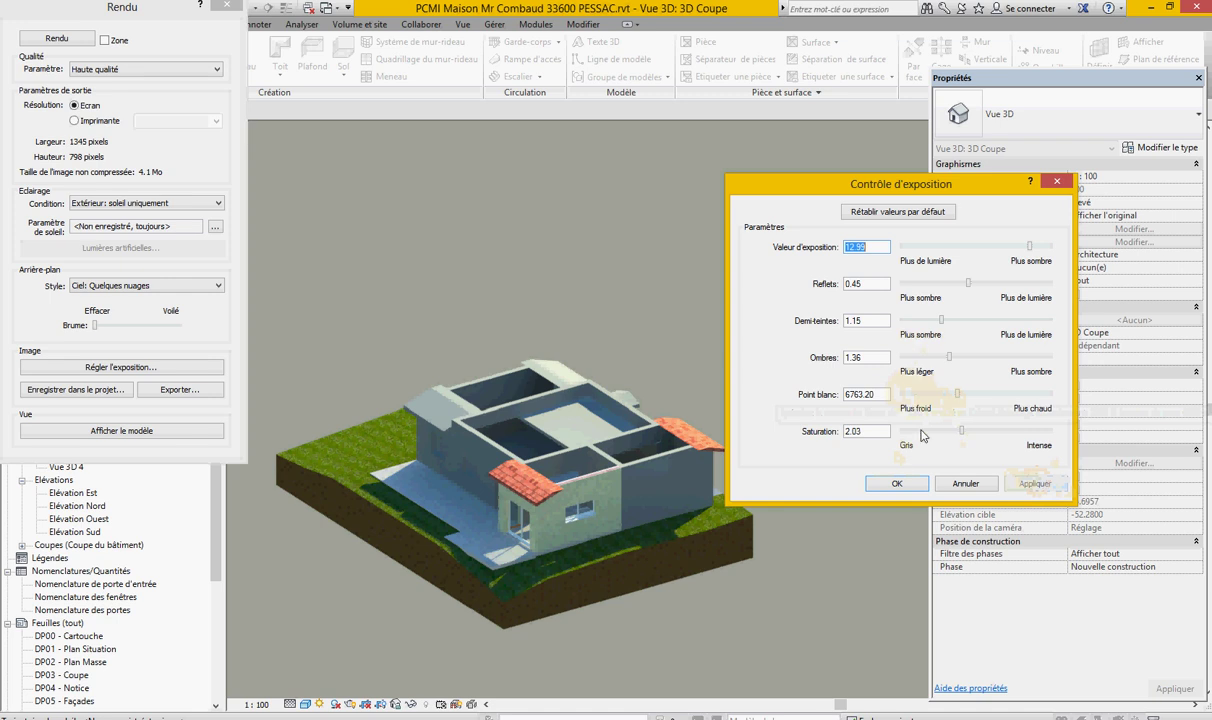
Test saturation at 0.51, then apply it at 2.12
click(910, 431)
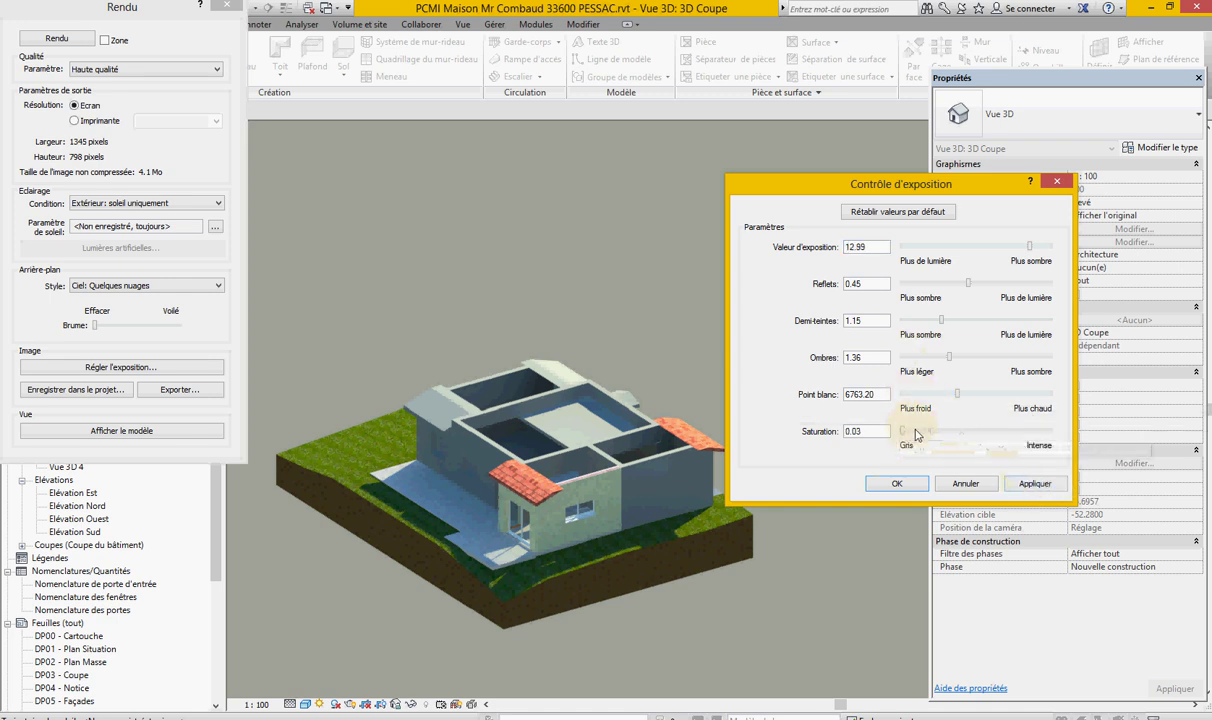
drag(906, 431, 918, 431)
click(1035, 484)
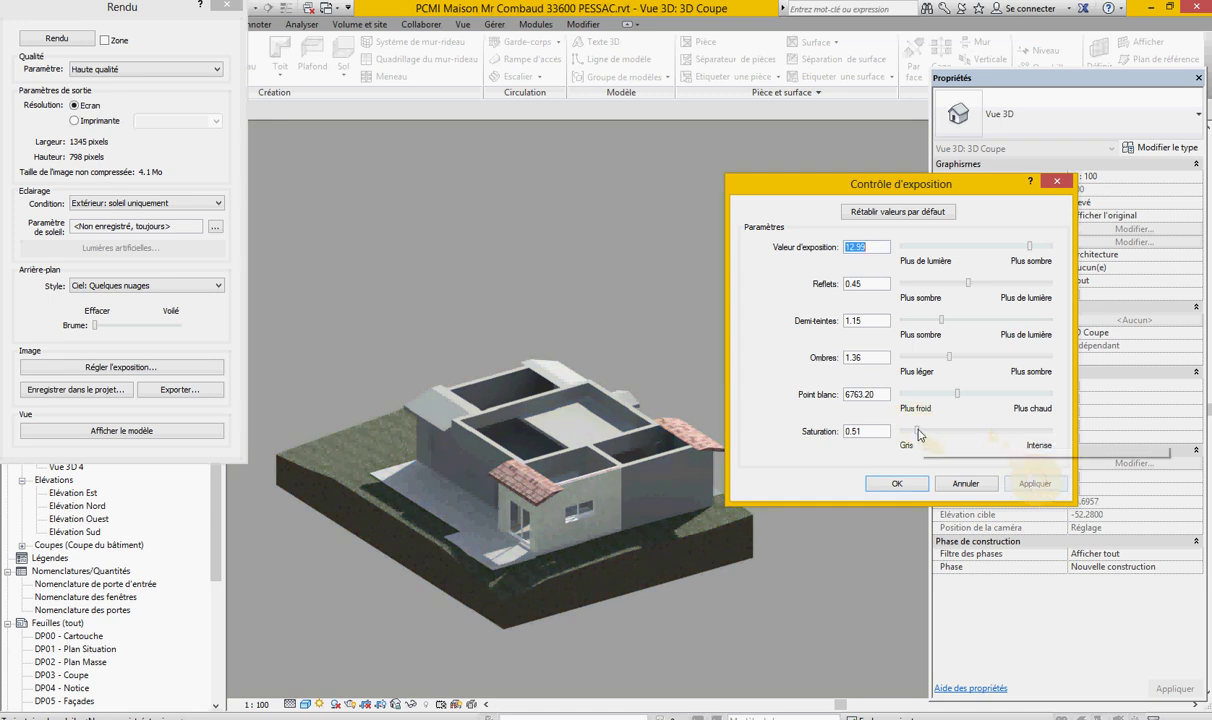
drag(917, 431, 966, 432)
click(1035, 488)
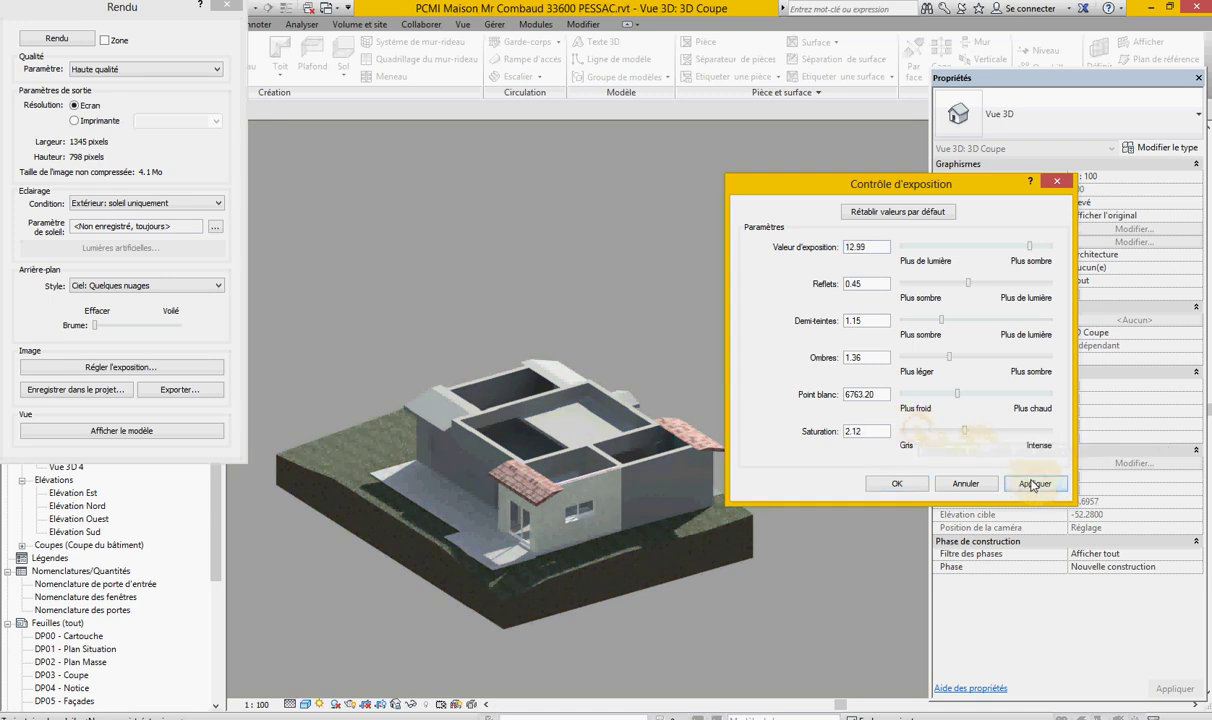
Try exposure 11.38, then apply exposure 13.32 and highlights 0.47
drag(1031, 247, 1019, 247)
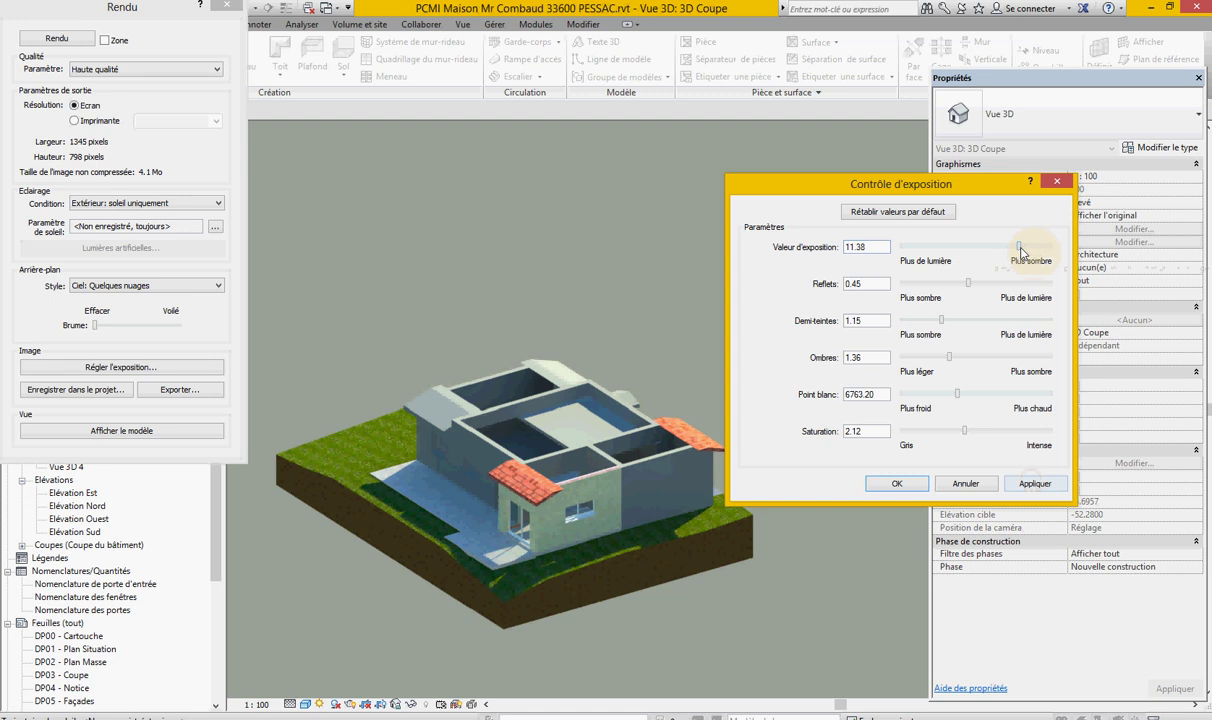
click(1040, 487)
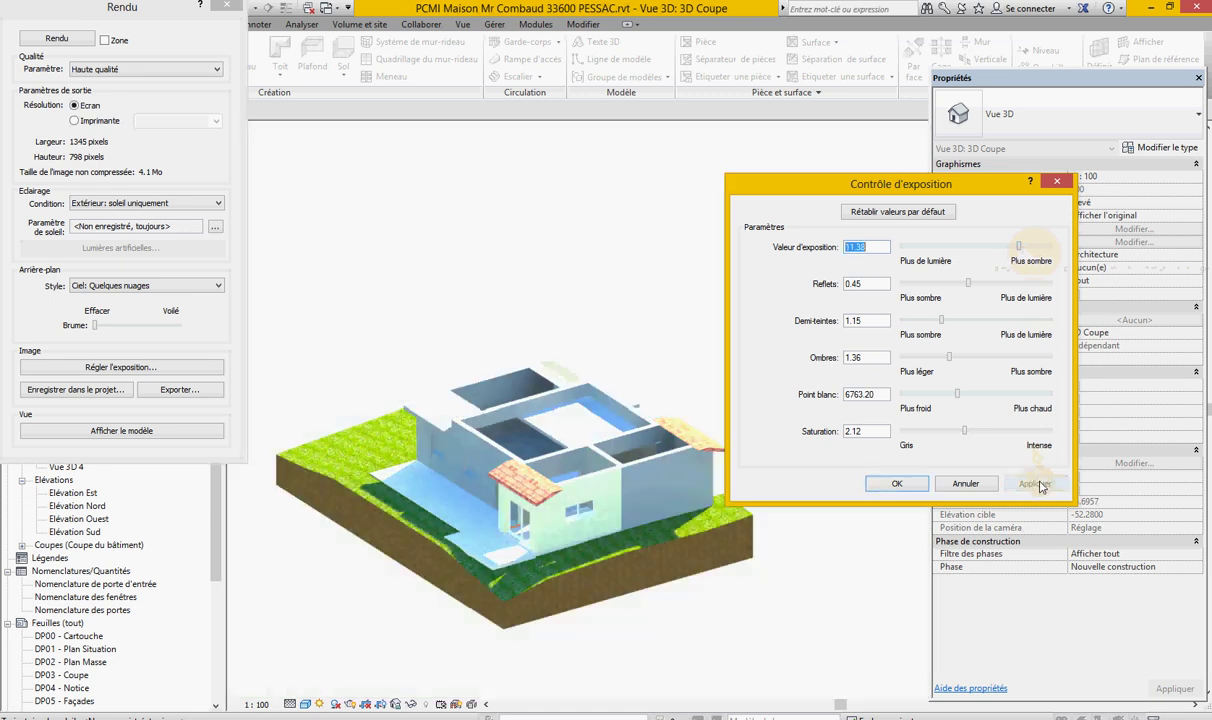
drag(1021, 248, 1030, 248)
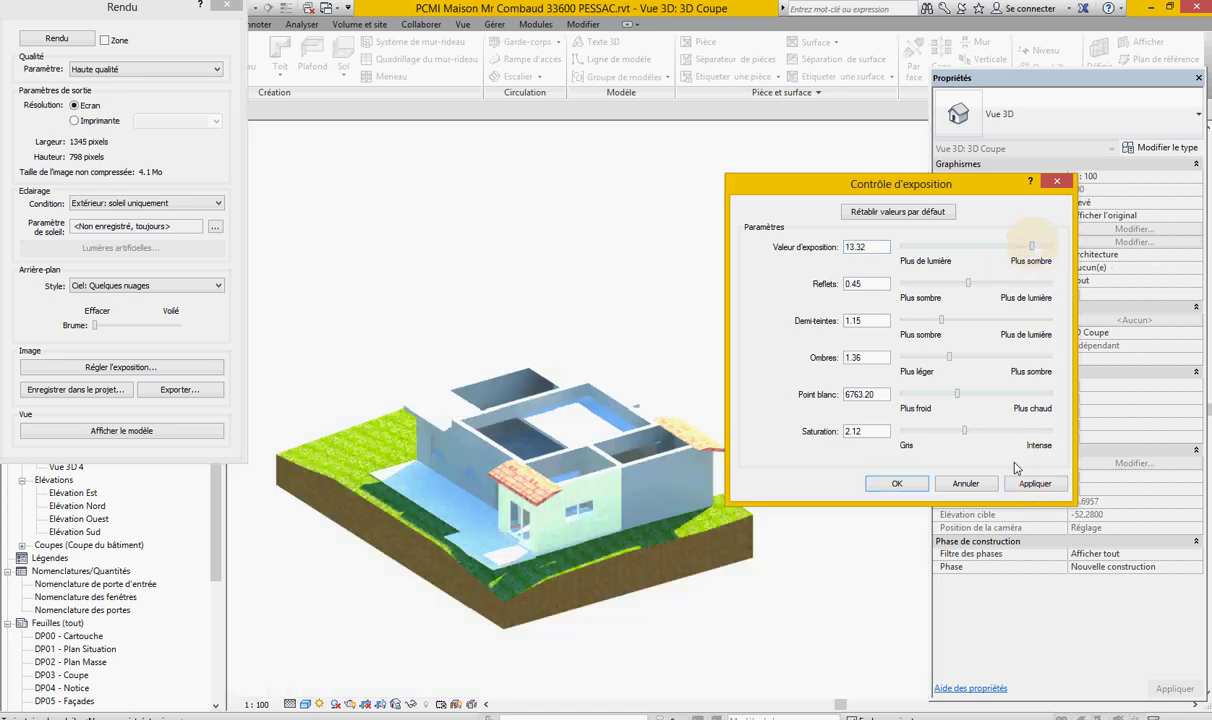
click(1035, 484)
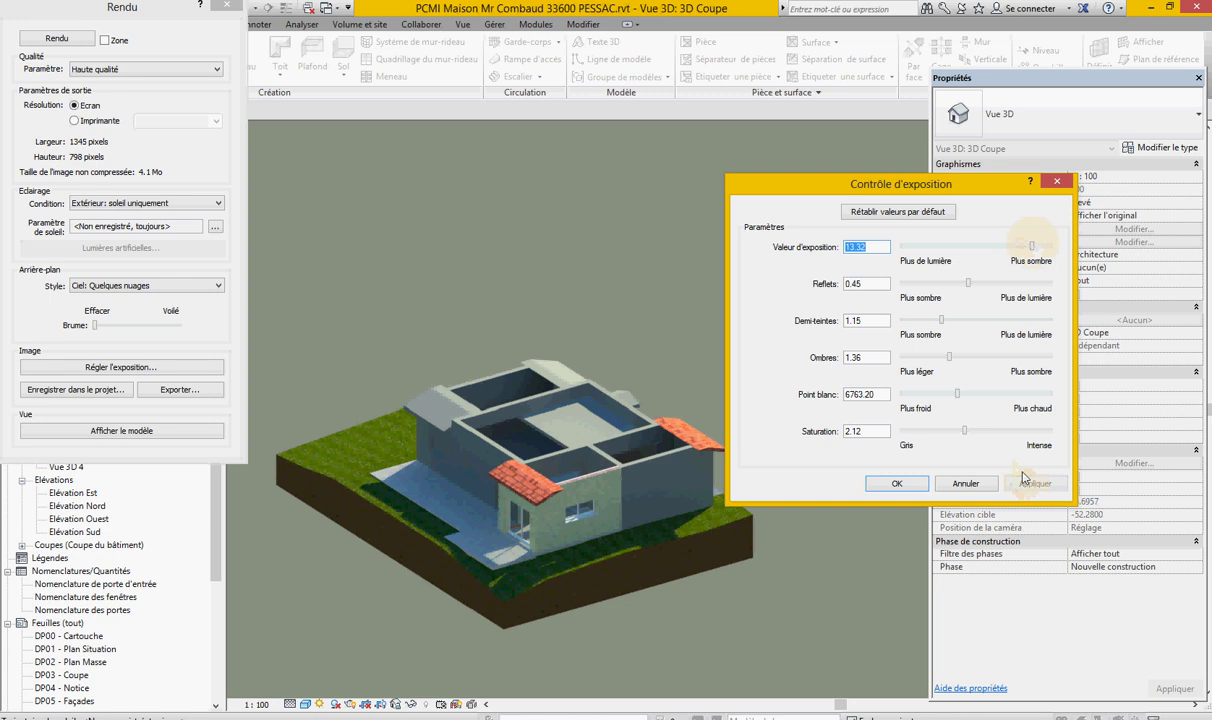
drag(967, 284, 971, 284)
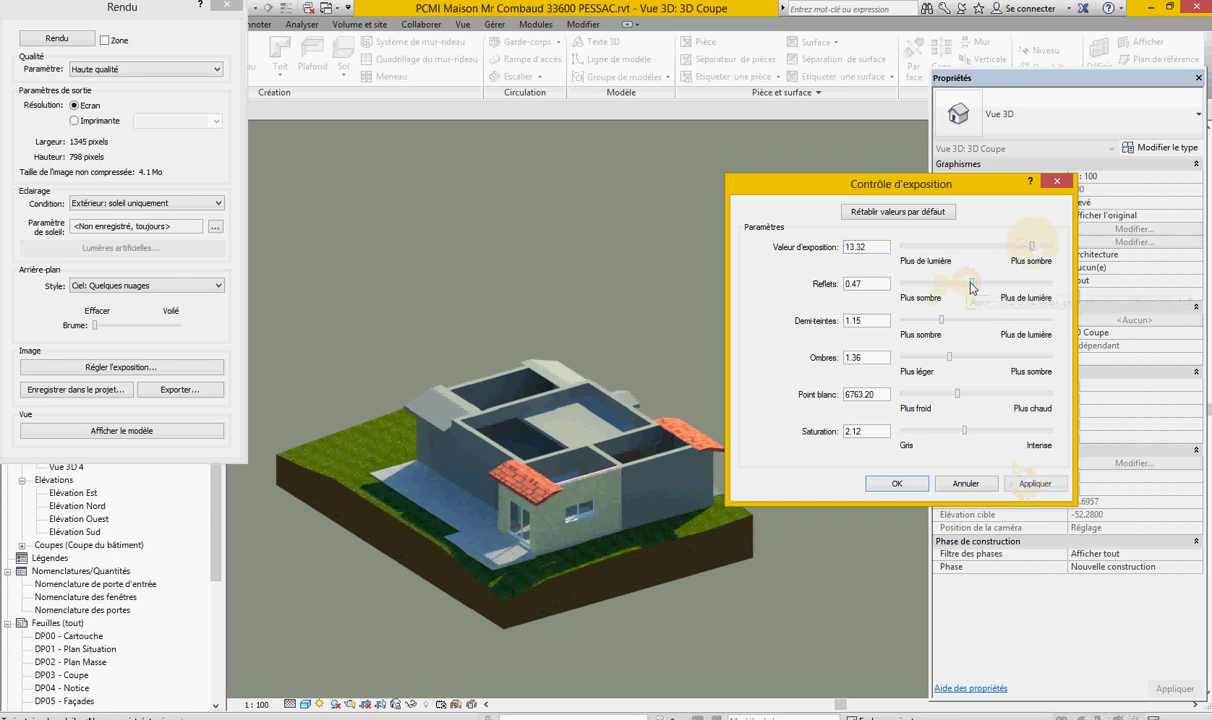
click(1034, 484)
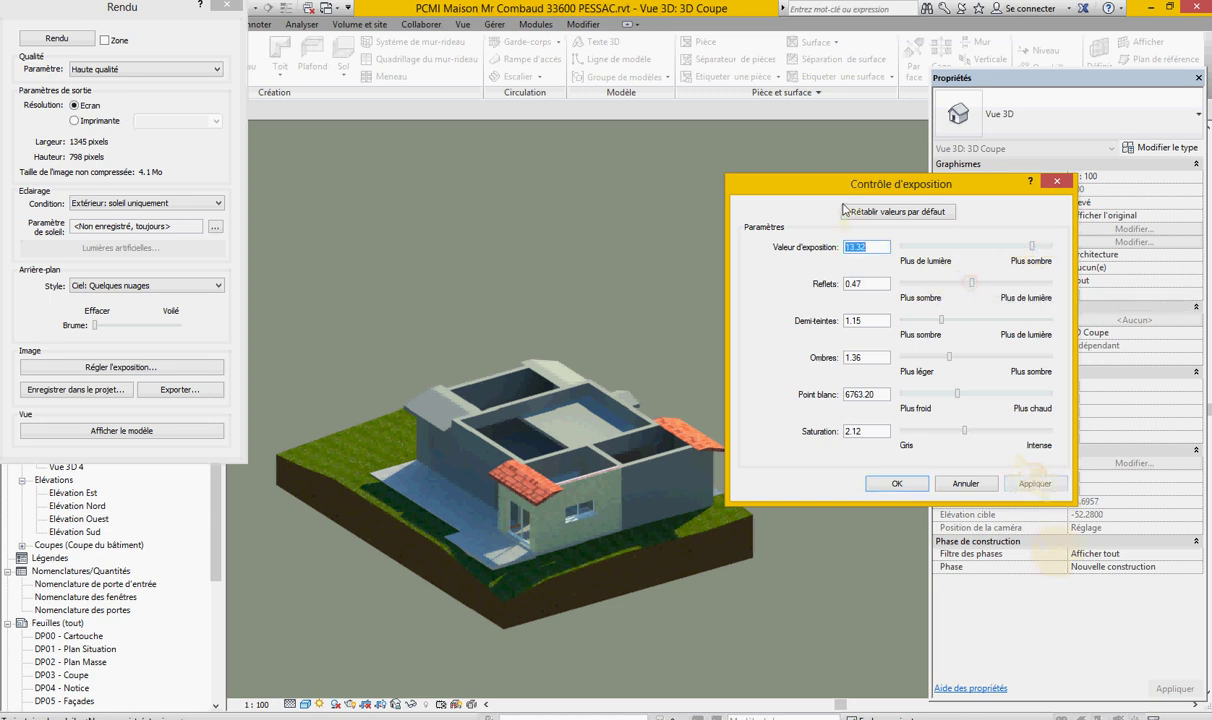
Reset and apply default exposure values, then lower exposure to 12.9
click(871, 214)
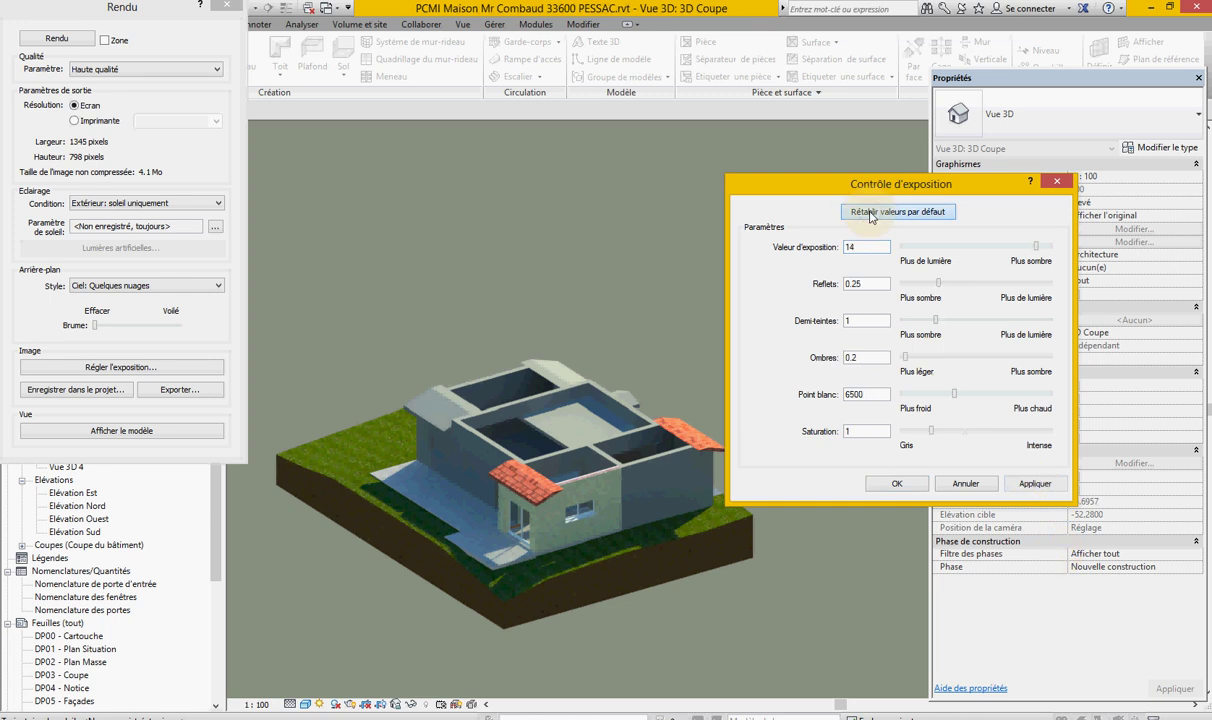
click(1030, 483)
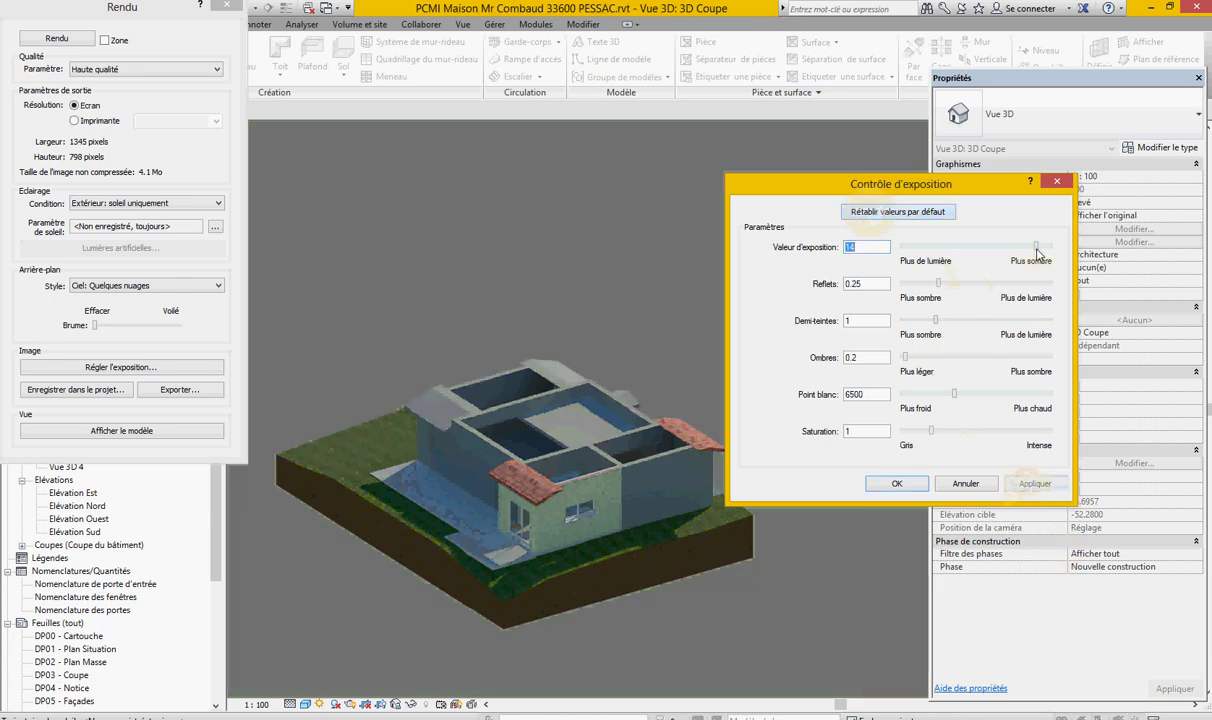
drag(1036, 245, 1030, 247)
Set saturation 1.46, shadows 0.67 and mid-tones 1.2, then close exposure control
mouse_move(931, 430)
mouse_down()
mouse_move(945, 430)
mouse_move(960, 394)
mouse_up()
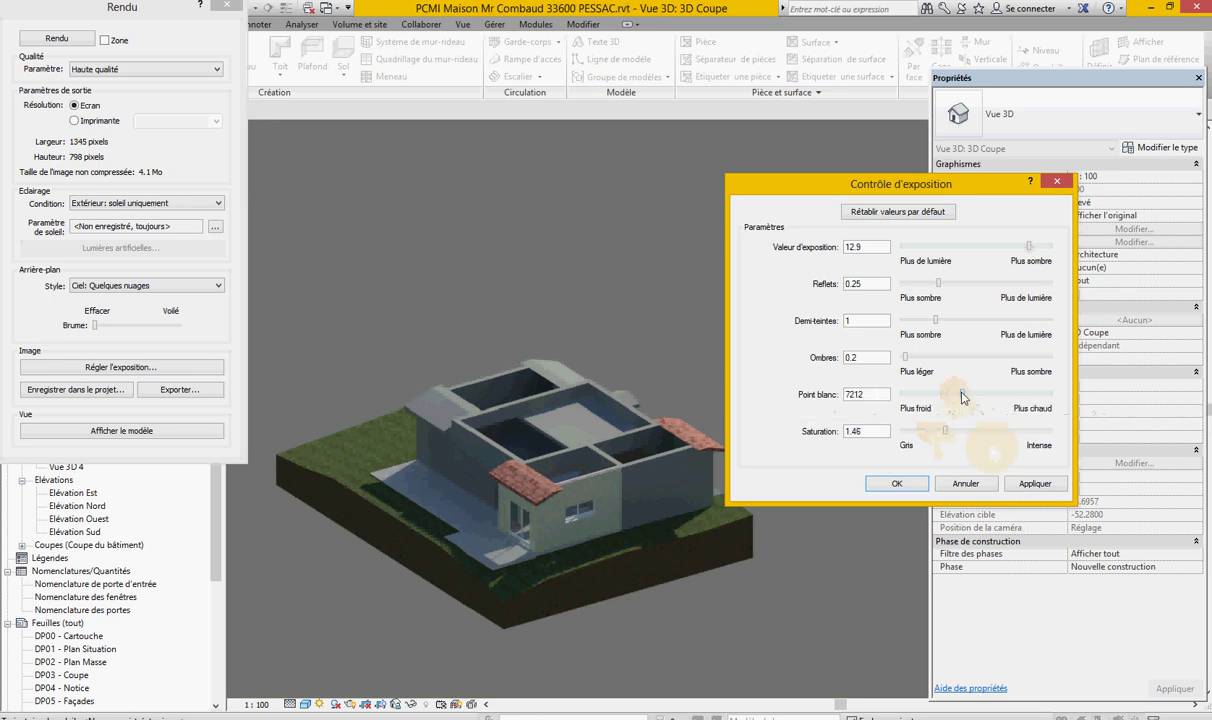
mouse_move(906, 358)
mouse_down()
mouse_move(922, 357)
mouse_move(944, 321)
mouse_up()
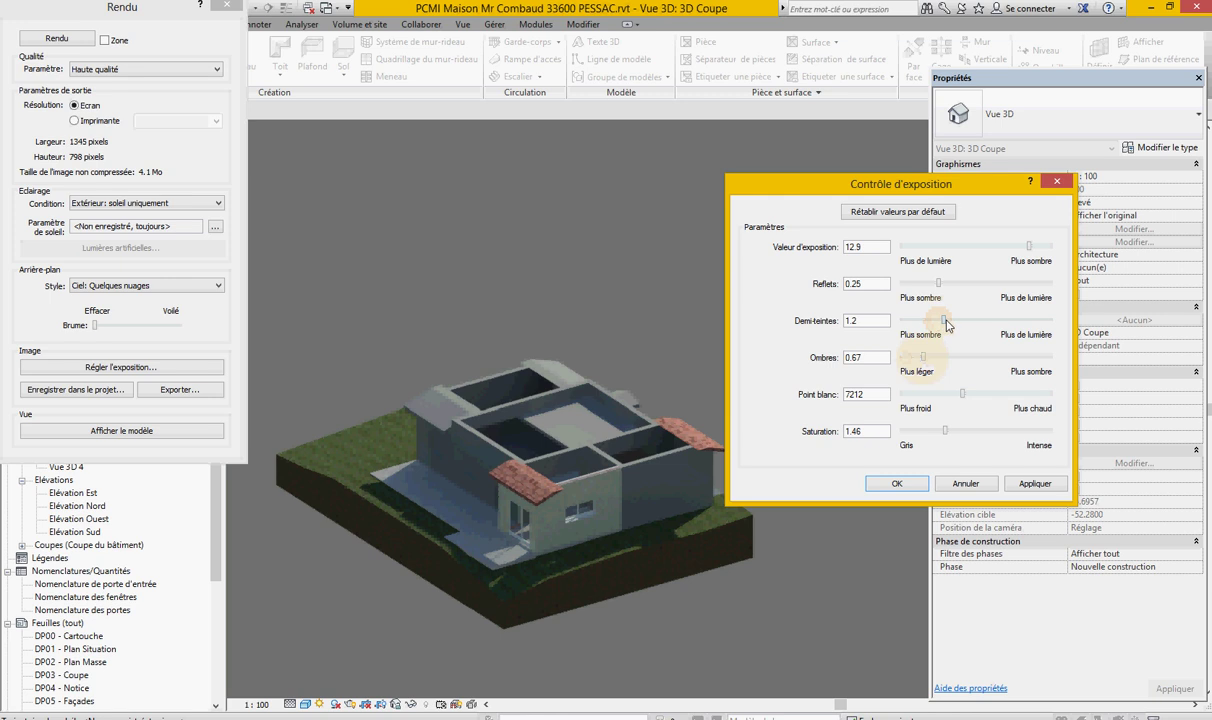
click(1027, 481)
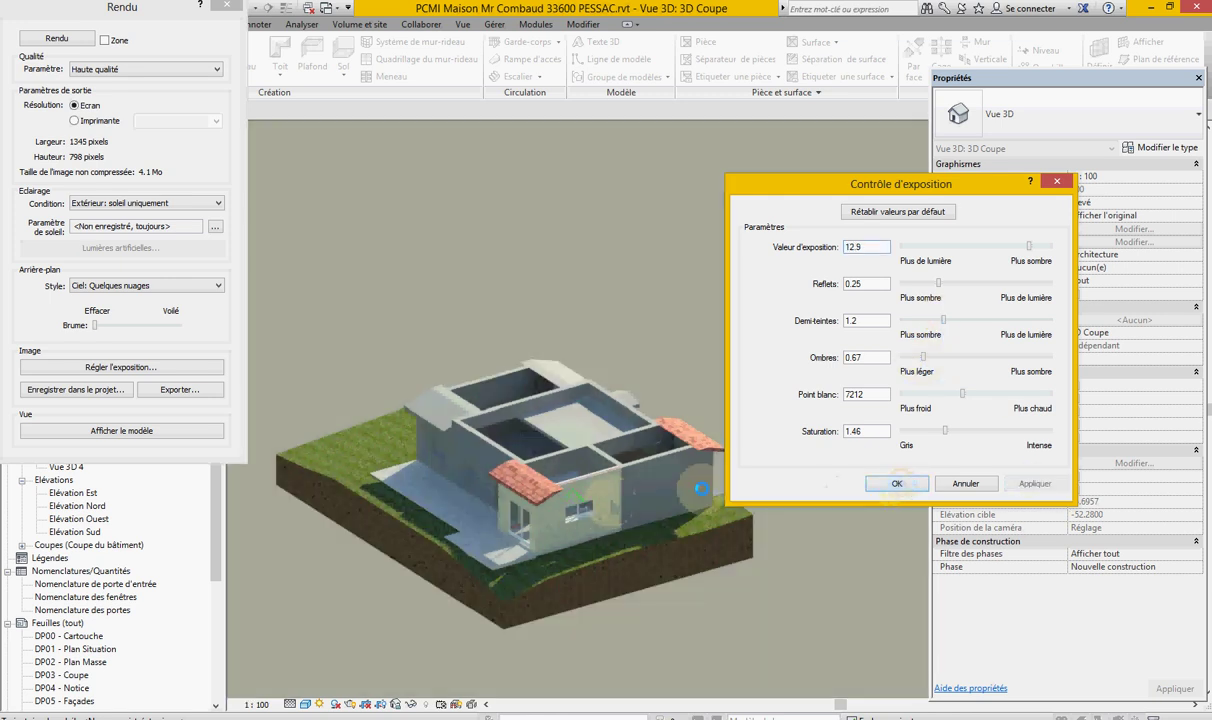
key(Return)
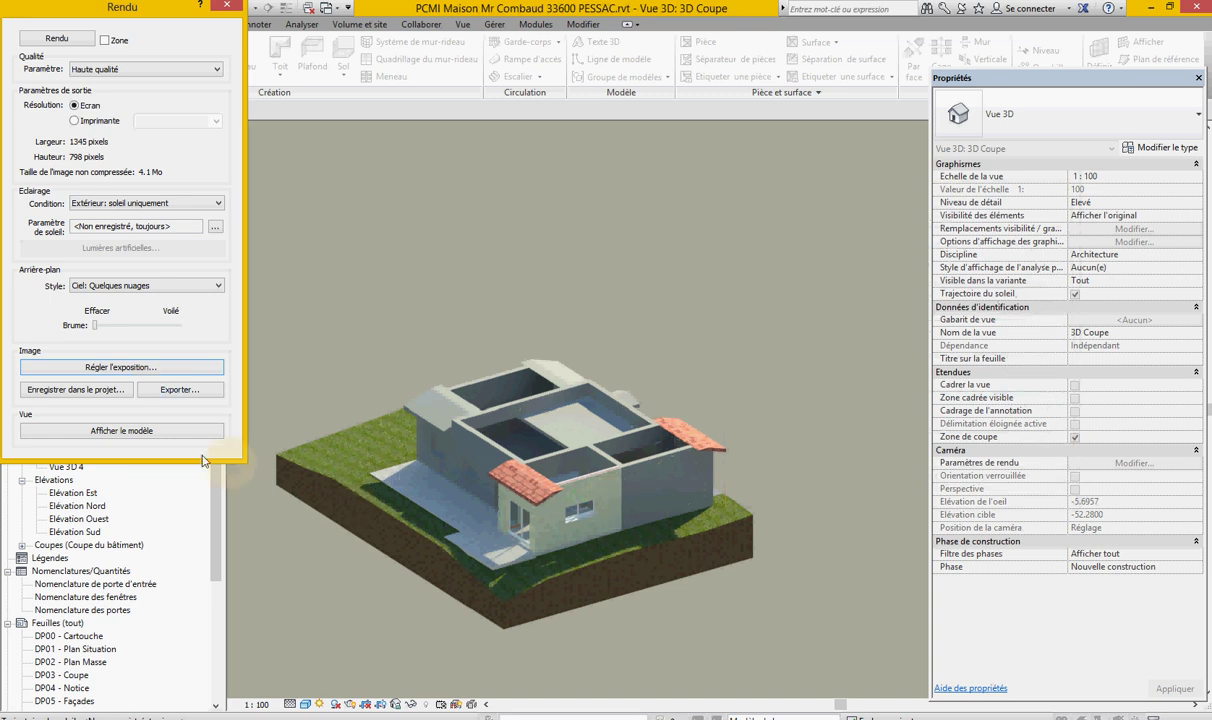
click(158, 432)
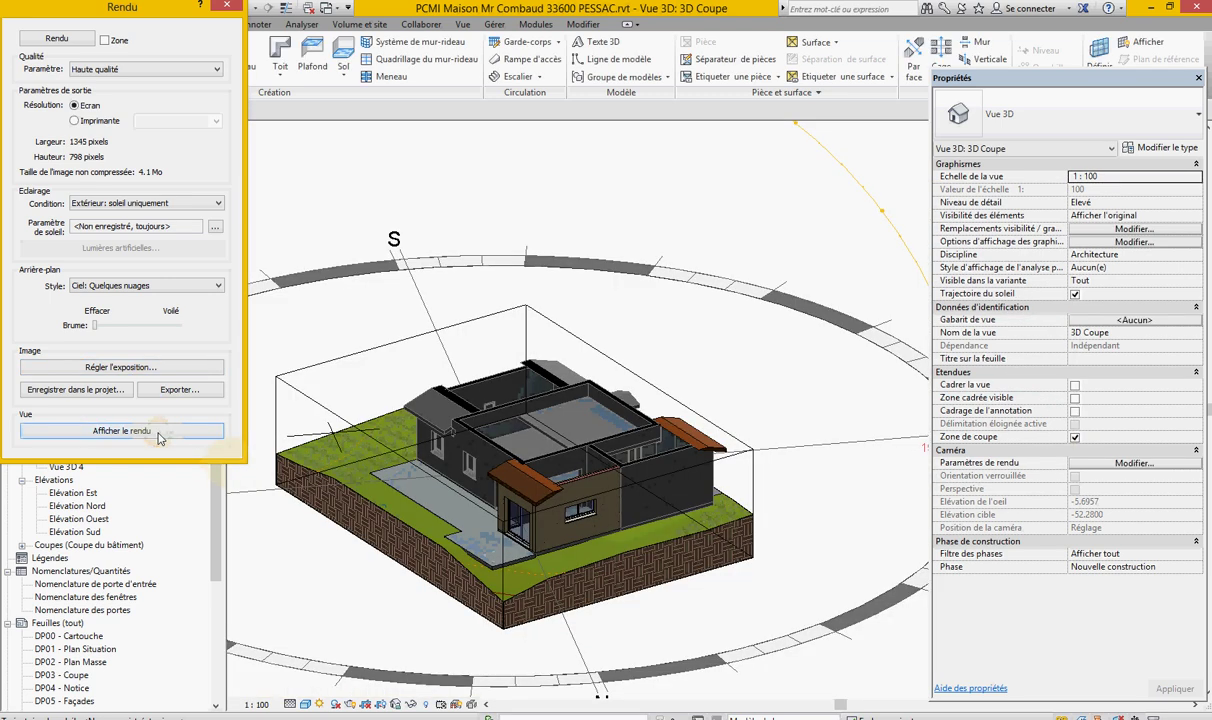
click(158, 432)
click(158, 432)
click(158, 432)
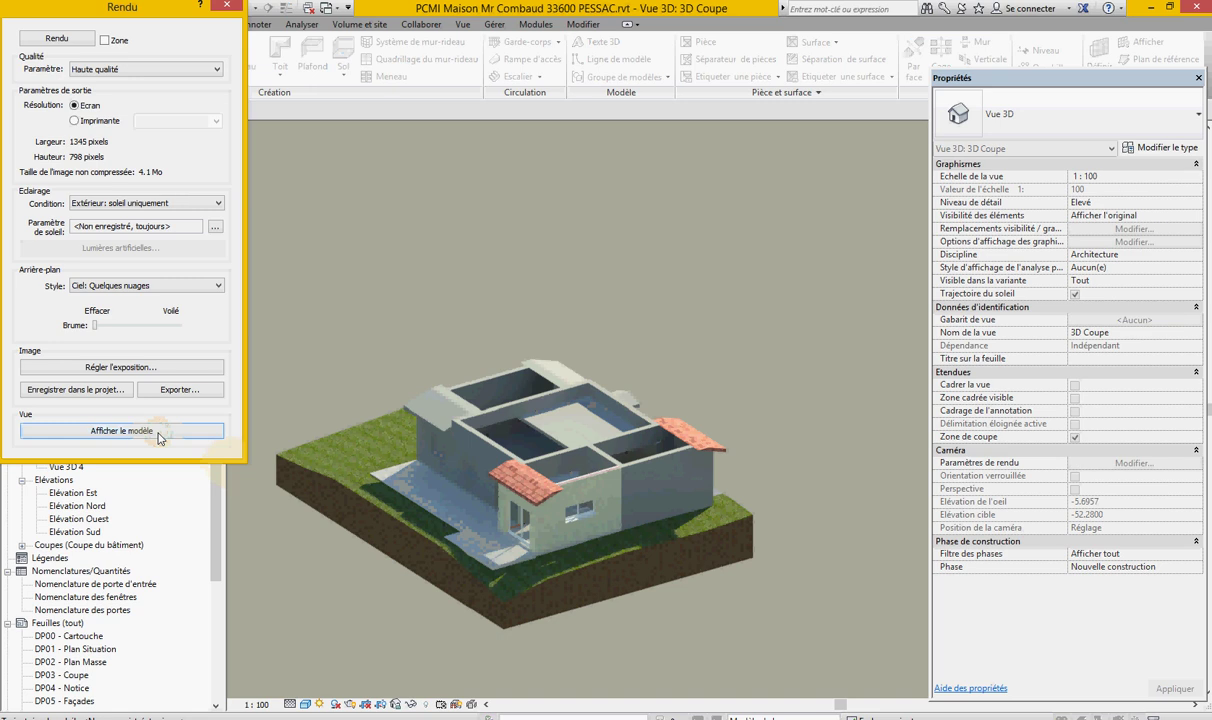
click(158, 432)
click(158, 432)
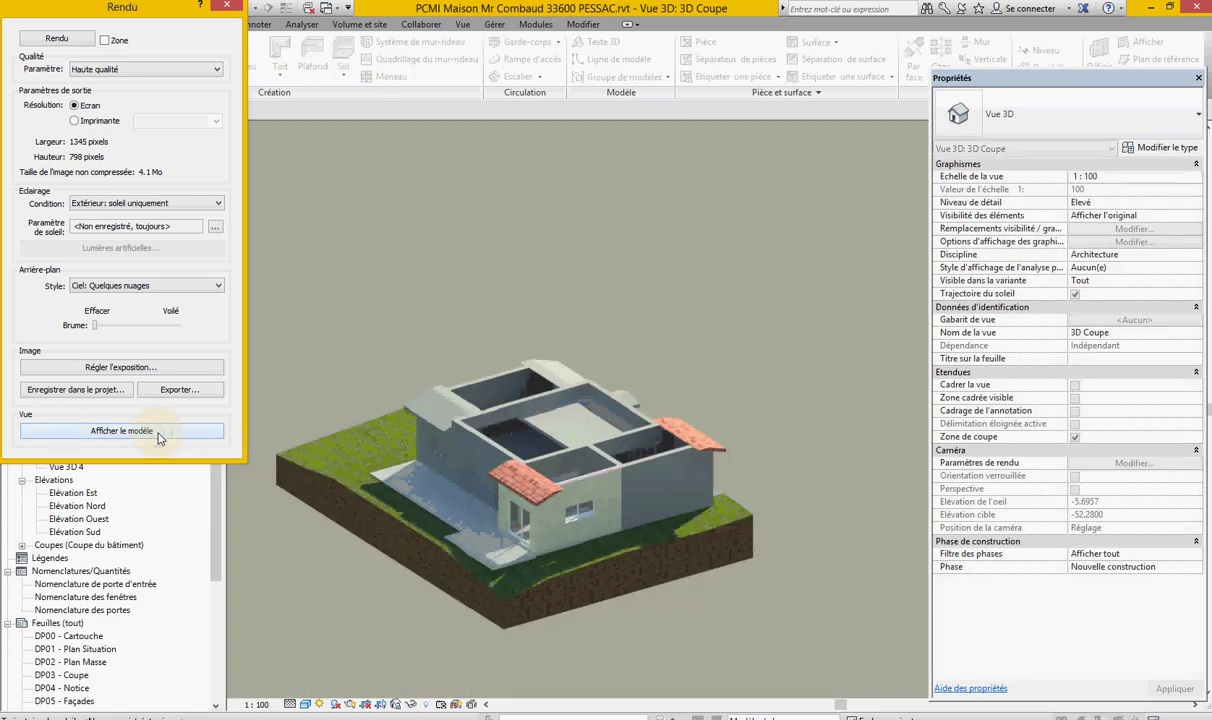